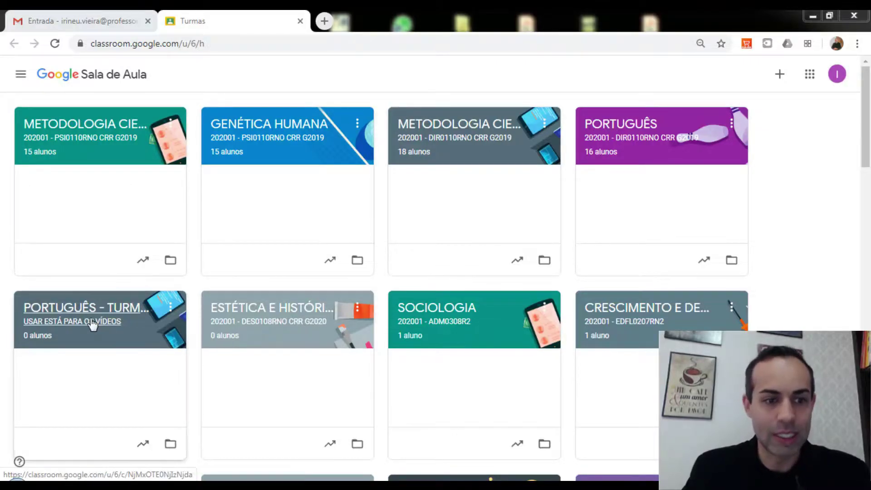
Open the PORTUGUÊS - TURMA TESTE class and start a new assignment with a quiz (Atividade com teste)
{"action": "left_click", "coordinate": [93, 319]}
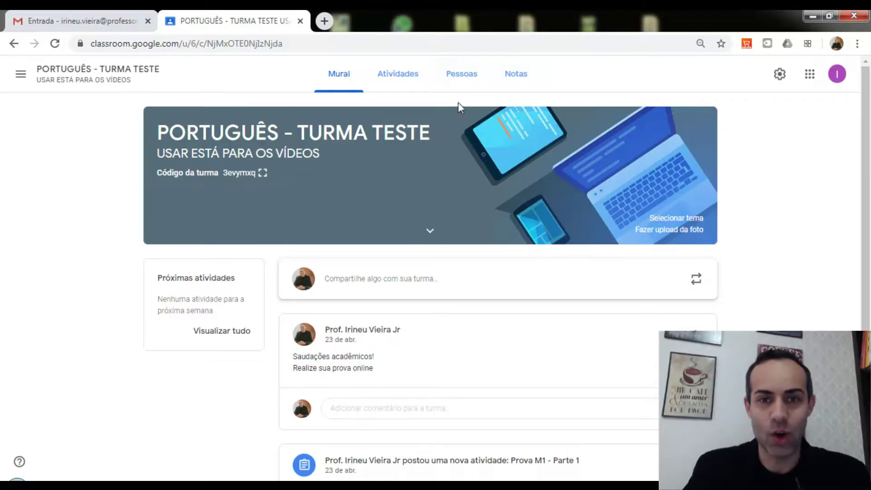
{"action": "left_click", "coordinate": [390, 80]}
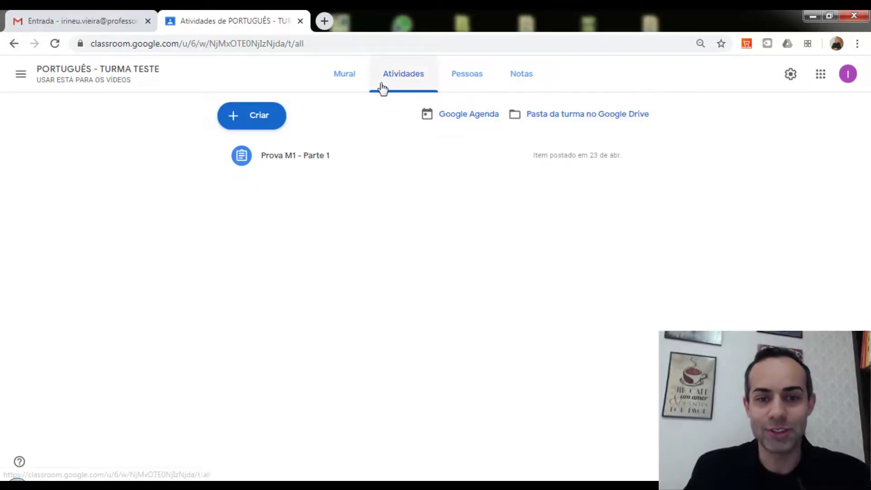
{"action": "left_click", "coordinate": [264, 122]}
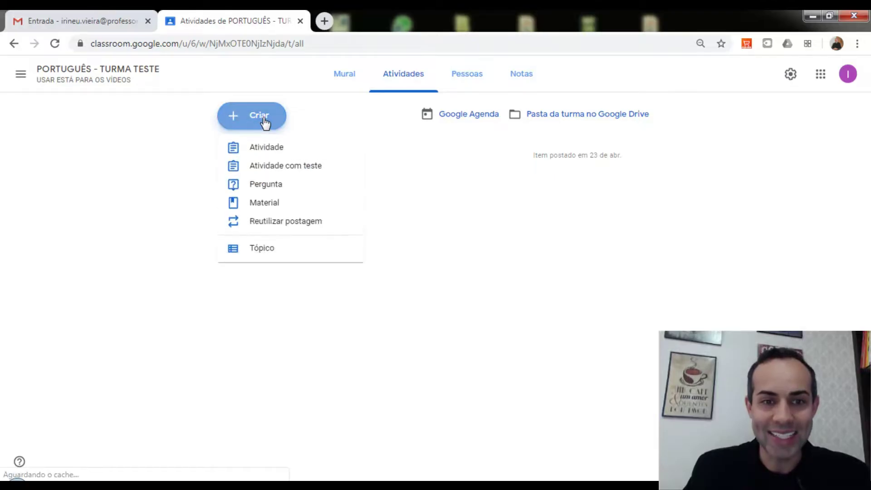
{"action": "left_click", "coordinate": [289, 168]}
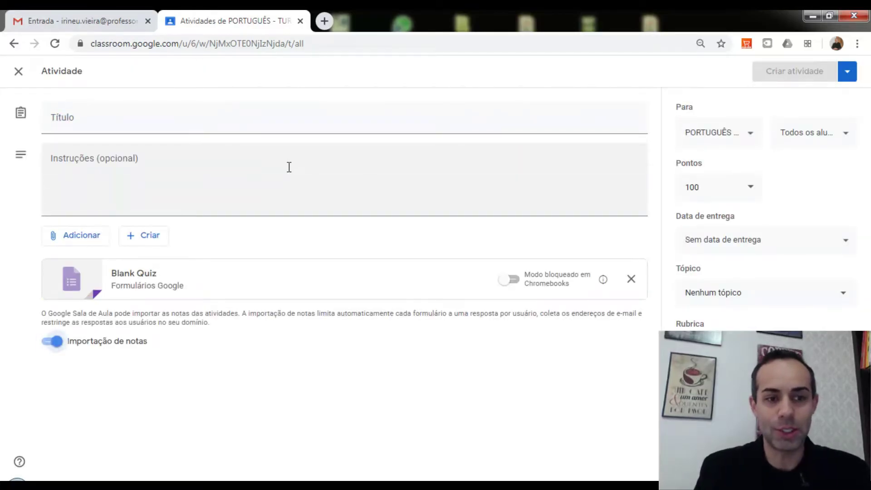
Title the assignment "Prova - M1 - Parte 2" and copy the same text into its instructions
{"action": "left_click", "coordinate": [285, 129]}
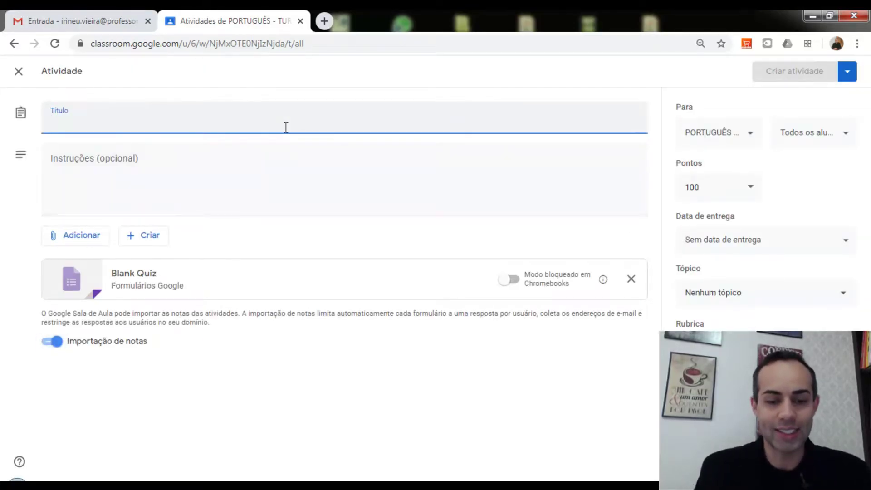
{"action": "type", "text": "Prova"}
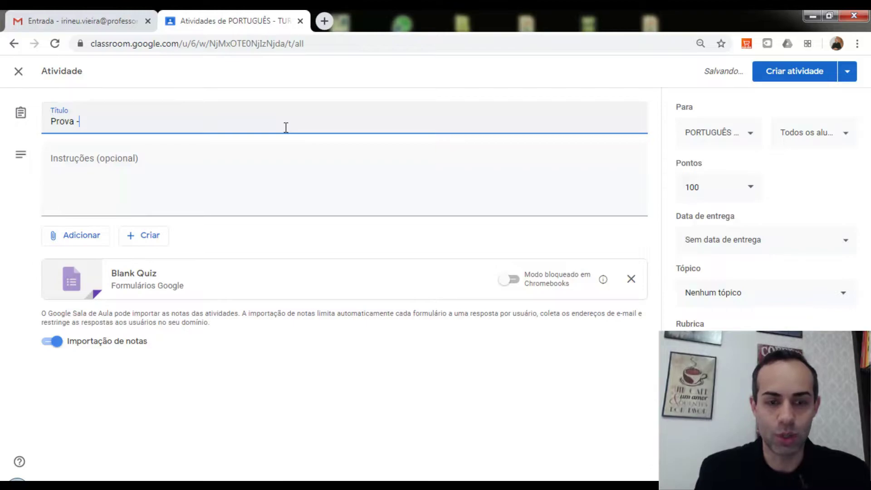
{"action": "type", "text": "- M1"}
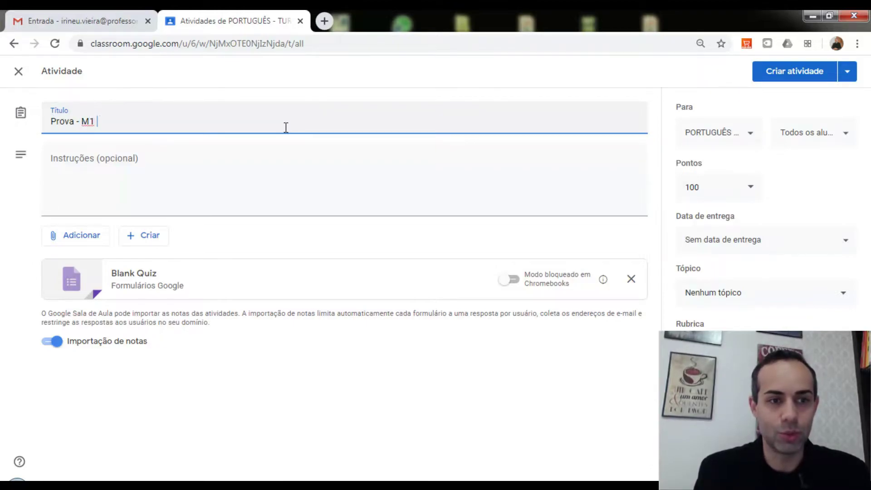
{"action": "type", "text": " - Parte 2"}
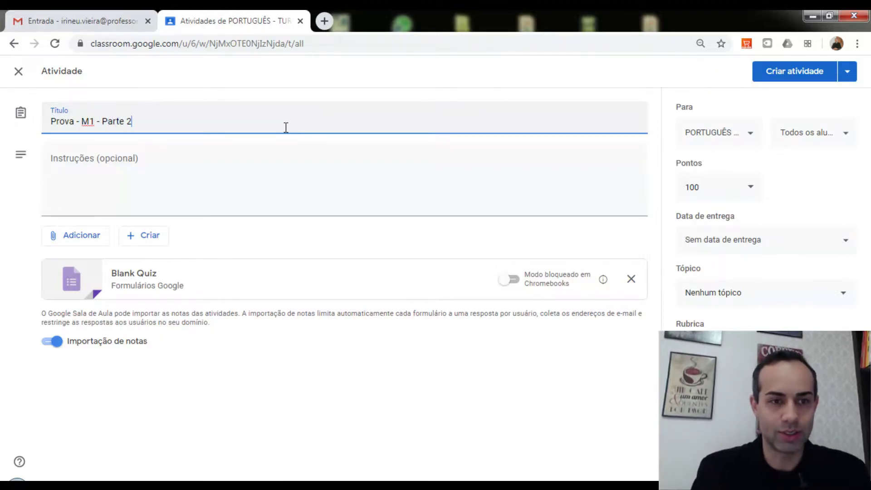
{"action": "left_click_drag", "start_coordinate": [149, 122], "coordinate": [39, 120]}
{"action": "key", "text": "ctrl+c"}
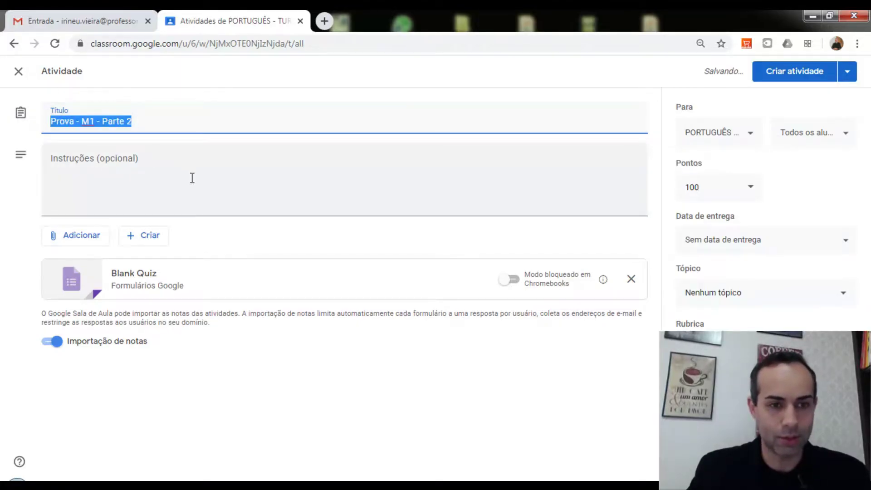
{"action": "left_click", "coordinate": [180, 168]}
{"action": "key", "text": "ctrl+v"}
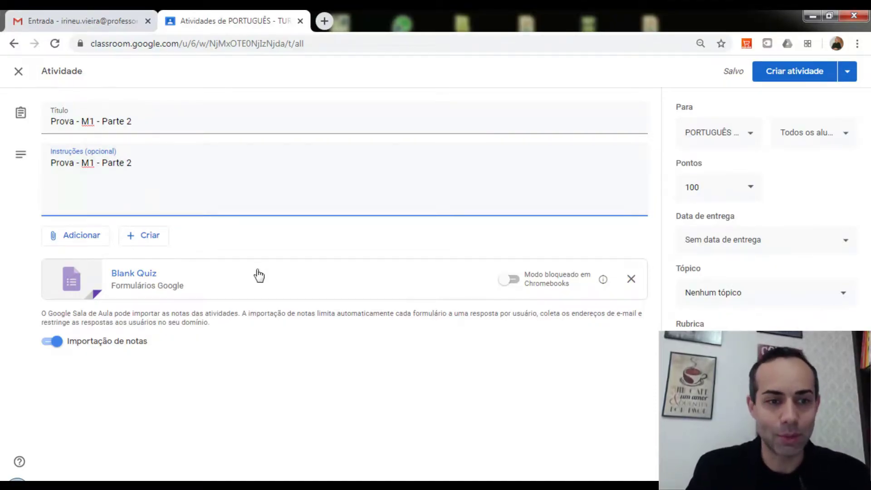
Open the attached Blank Quiz form and replace its title heading with "Prova - M1 - Parte 2"
{"action": "left_click", "coordinate": [147, 278]}
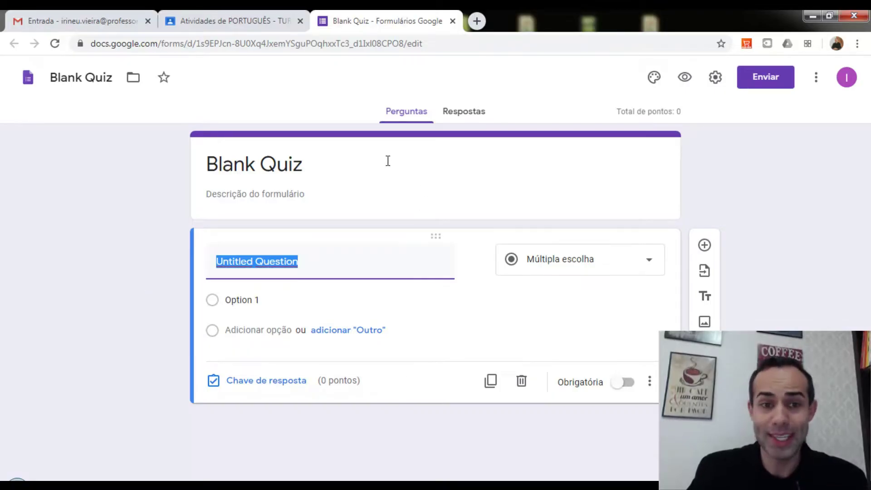
{"action": "left_click", "coordinate": [310, 165]}
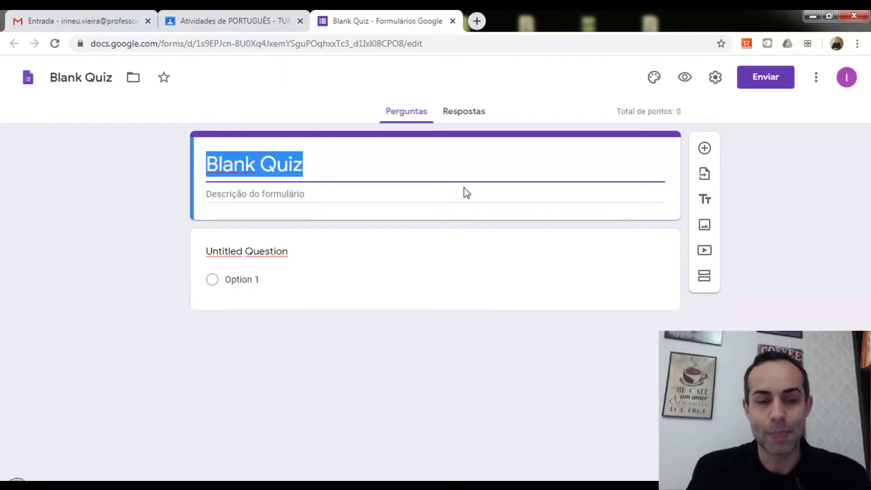
{"action": "key", "text": "ctrl+v"}
{"action": "left_click", "coordinate": [404, 199]}
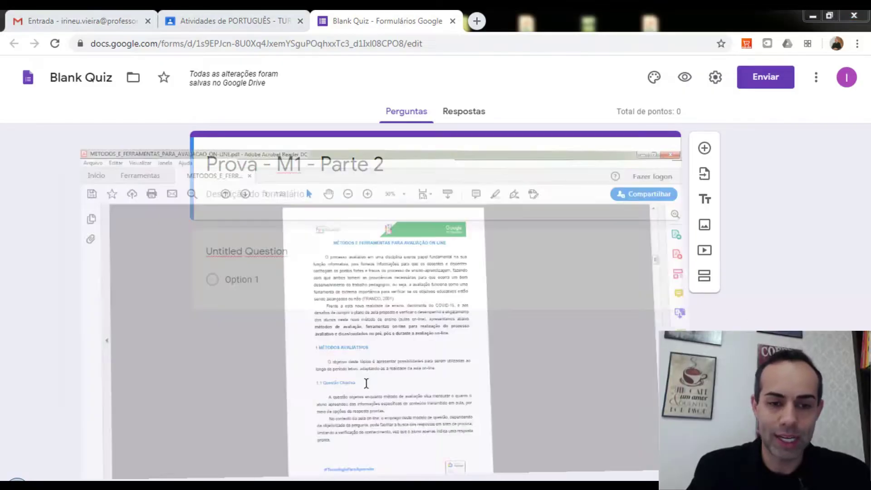
Examine the summary and objective-question section of METODOS_E_FERRAMENTAS_PARA_AVALIACAO_ON-LINE.pdf in Acrobat Reader, and close it without saving changes
{"action": "scroll", "coordinate": [611, 297], "scroll_direction": "up", "scroll_amount": 10}
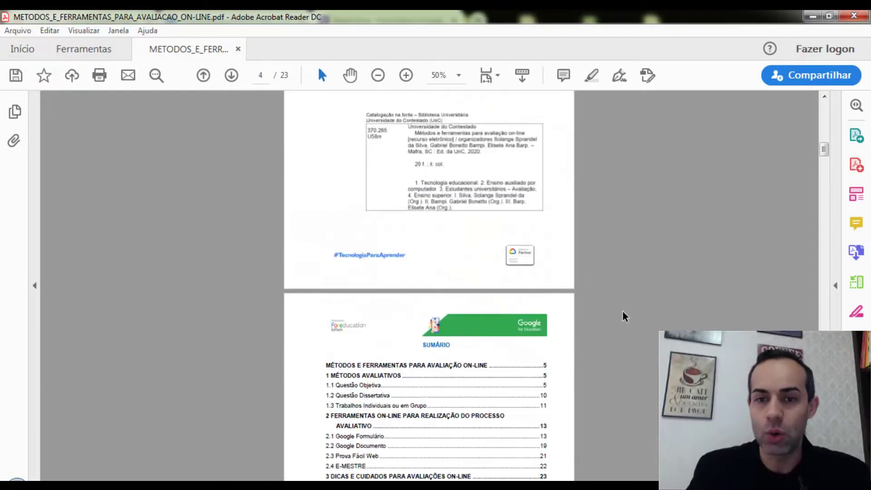
{"action": "scroll", "coordinate": [623, 314], "scroll_direction": "down", "scroll_amount": 10}
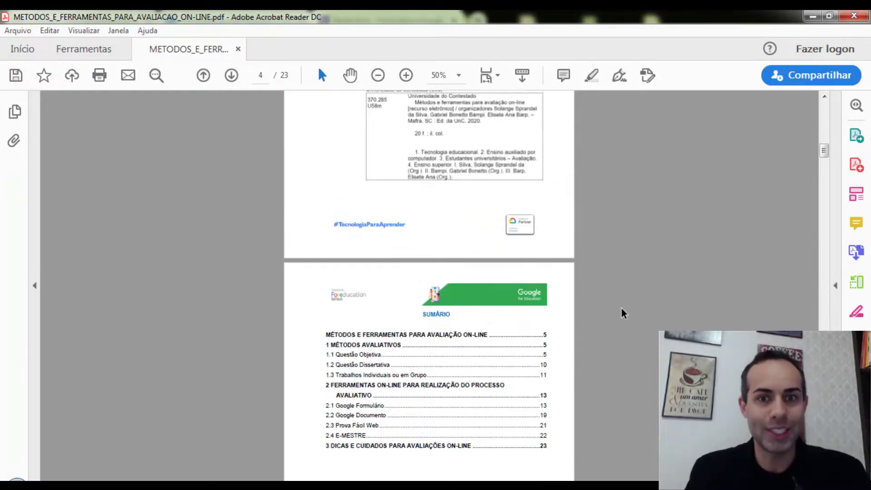
{"action": "scroll", "coordinate": [622, 315], "scroll_direction": "down", "scroll_amount": 8}
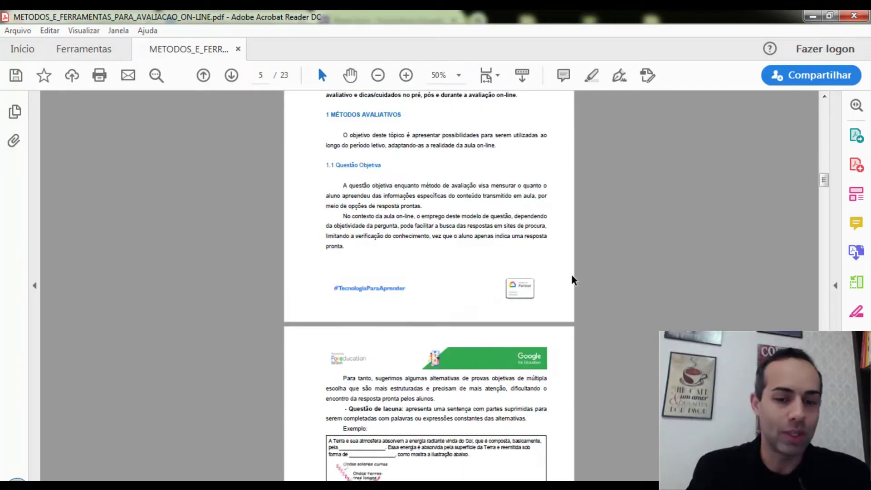
{"action": "scroll", "coordinate": [576, 284], "scroll_direction": "up", "scroll_amount": 7}
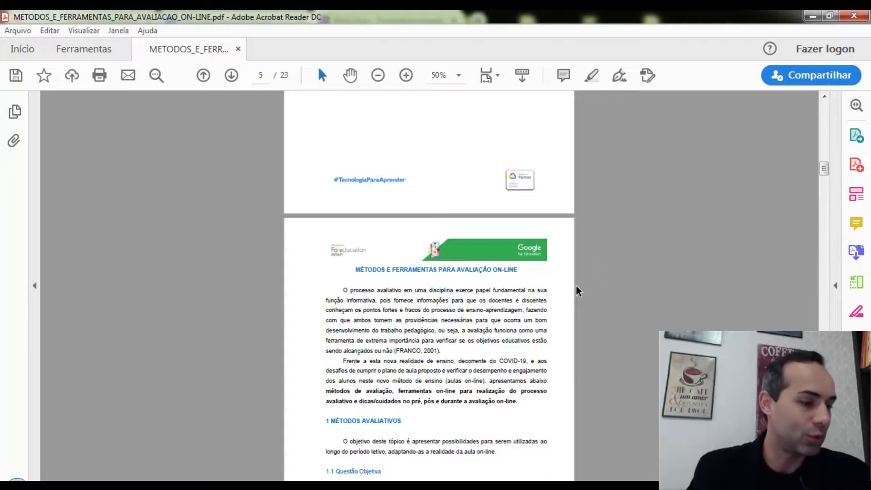
{"action": "scroll", "coordinate": [576, 290], "scroll_direction": "down", "scroll_amount": 5}
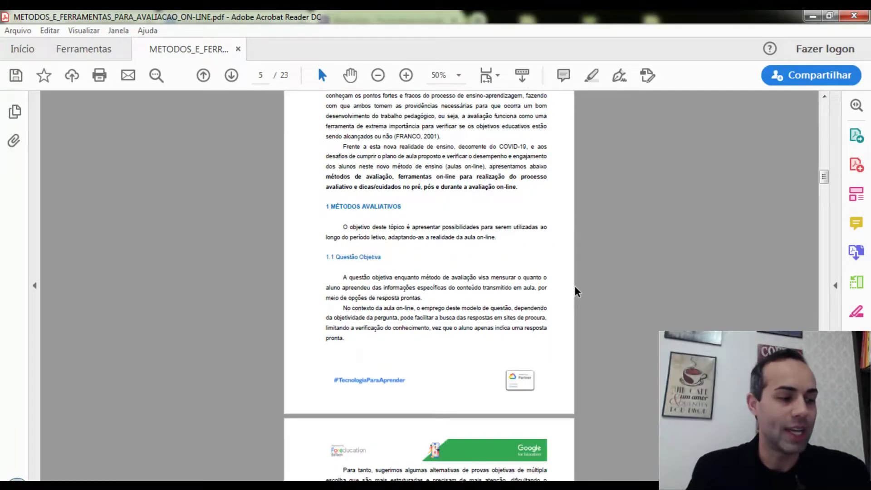
{"action": "scroll", "coordinate": [577, 291], "scroll_direction": "down", "scroll_amount": 5}
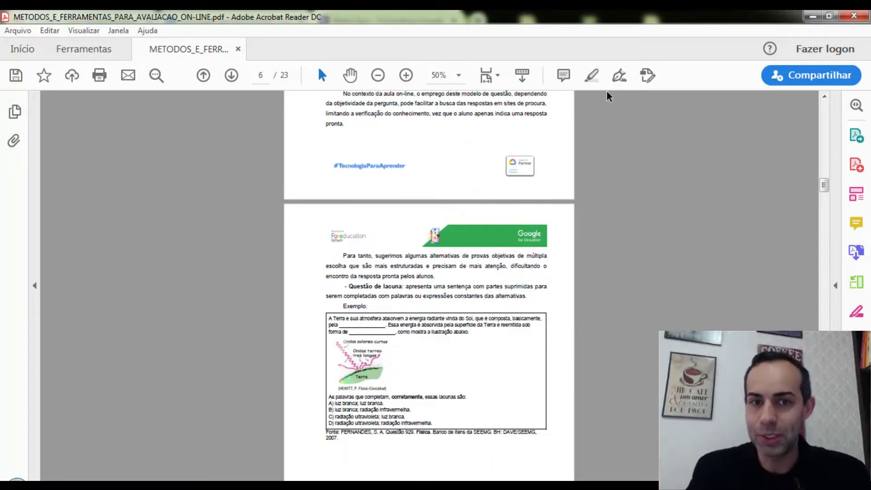
{"action": "left_click", "coordinate": [854, 16]}
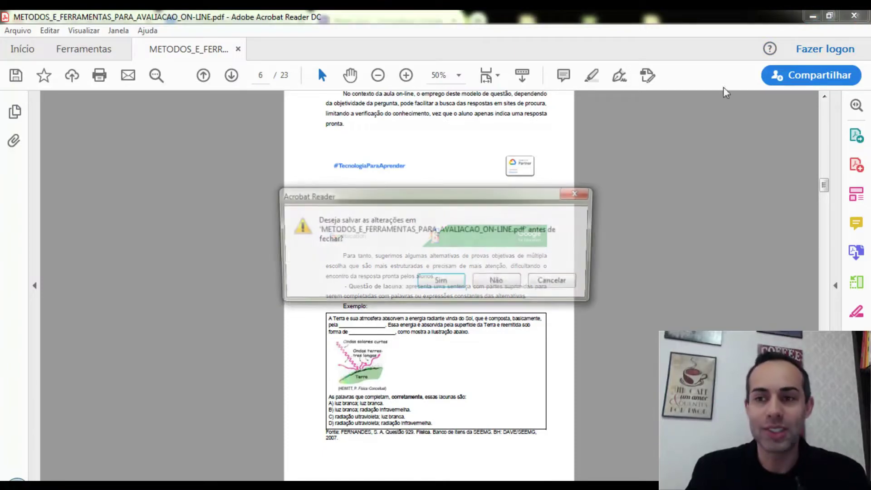
{"action": "left_click", "coordinate": [498, 283]}
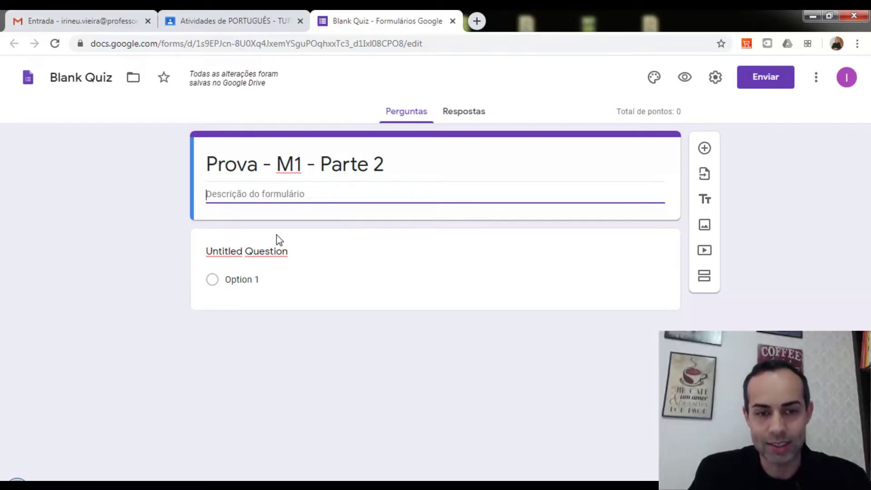
Replace the untitled question's text with "Que construção não é aceita na norma culta?" copied from the Notepad list
{"action": "left_click", "coordinate": [264, 256]}
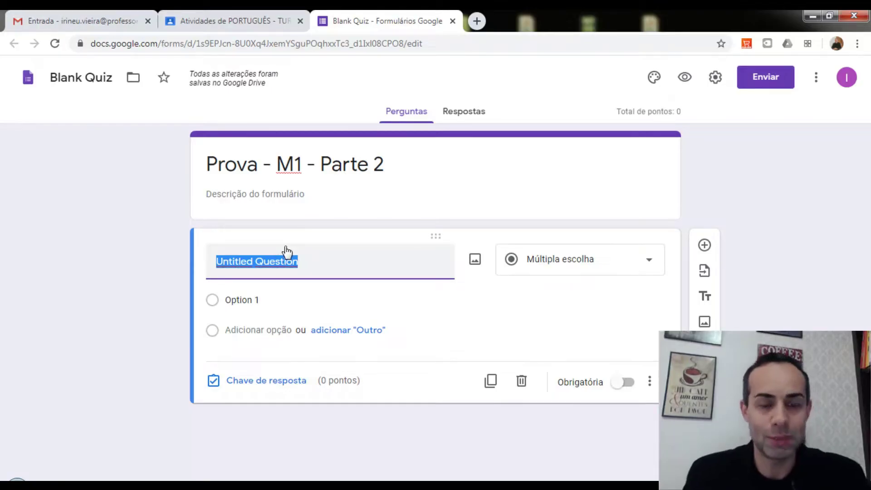
{"action": "key", "text": "alt+Tab"}
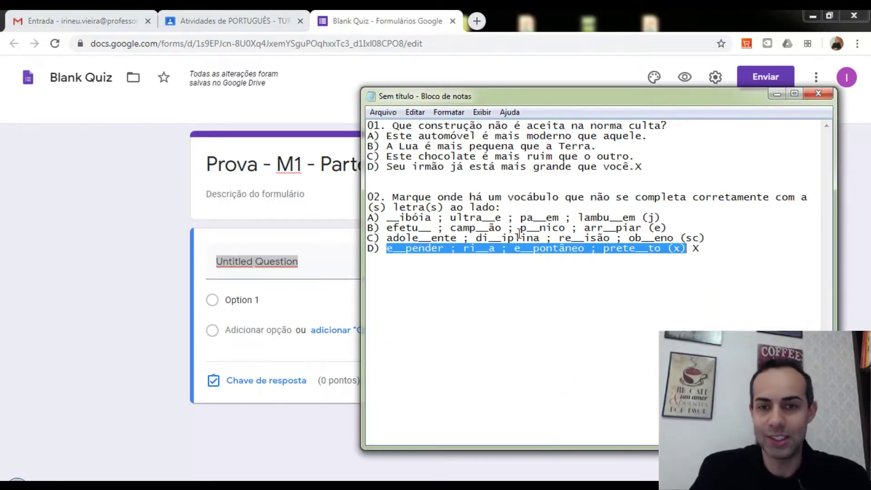
{"action": "left_click_drag", "start_coordinate": [393, 126], "coordinate": [671, 125]}
{"action": "key", "text": "ctrl+c"}
{"action": "left_click", "coordinate": [783, 93]}
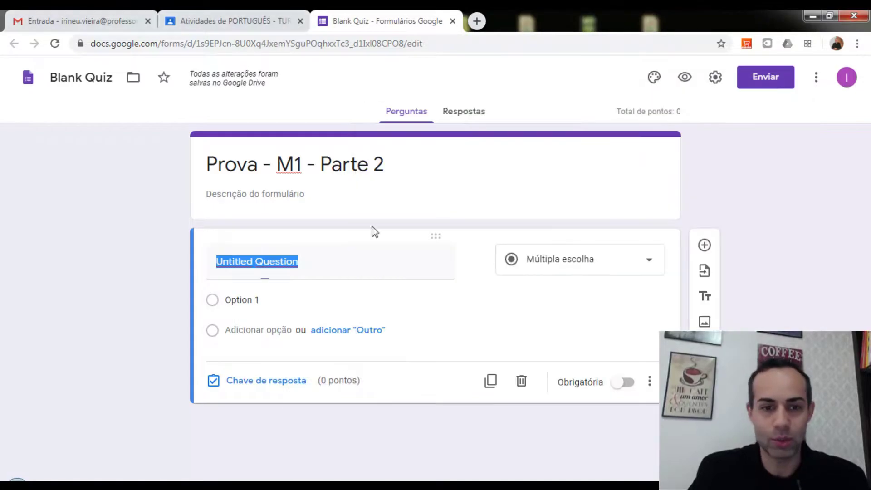
{"action": "key", "text": "ctrl+v"}
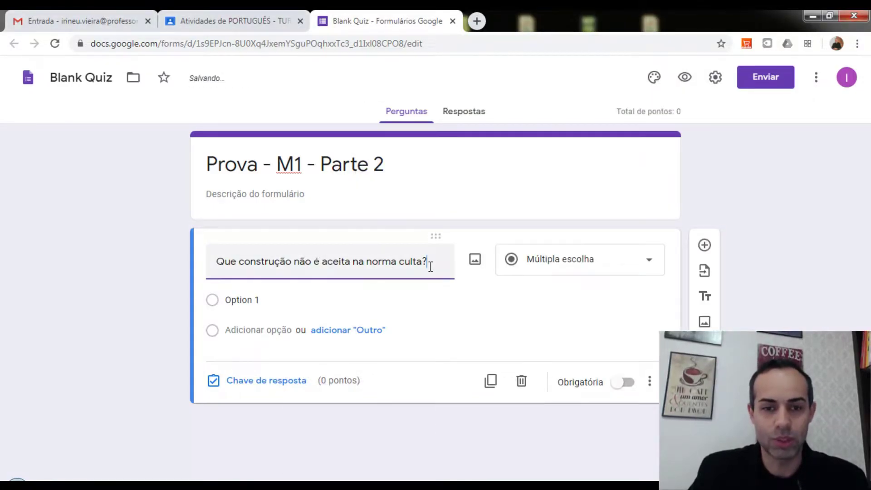
Copy "Este automóvel é mais moderno que aquele" from Notepad into the question's first answer option
{"action": "left_click", "coordinate": [284, 486]}
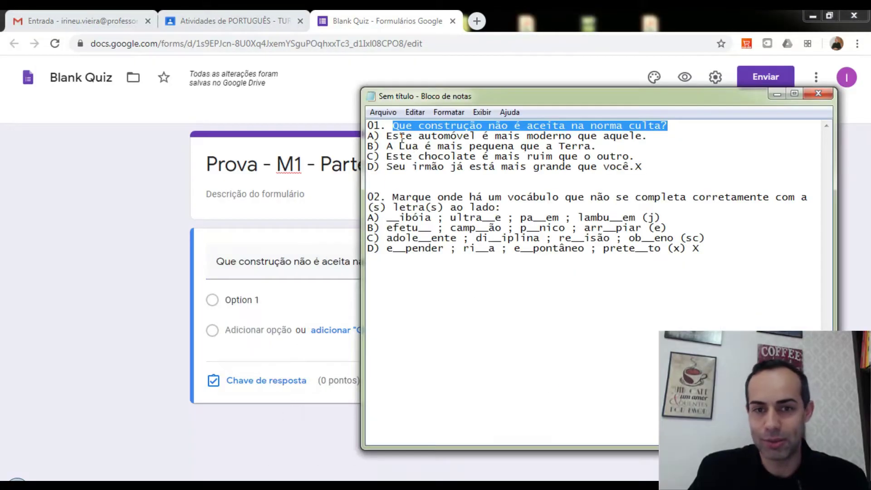
{"action": "left_click_drag", "start_coordinate": [388, 136], "coordinate": [640, 135]}
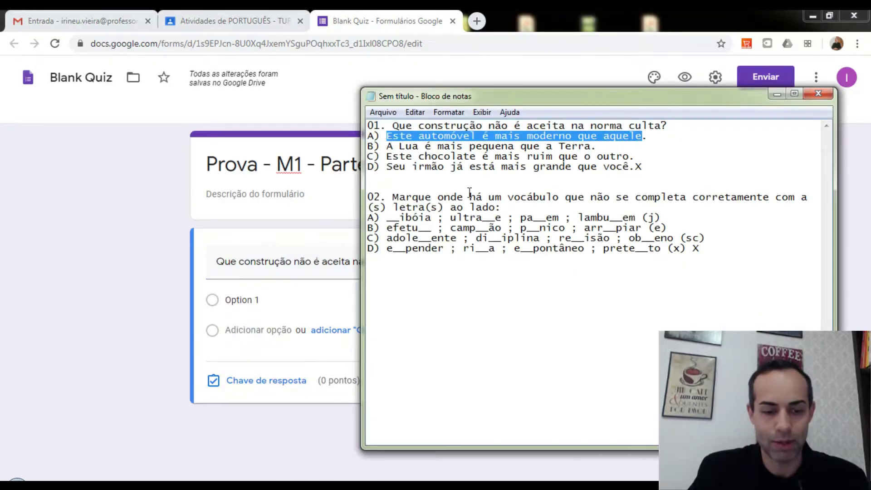
{"action": "key", "text": "ctrl+c"}
{"action": "left_click", "coordinate": [244, 300]}
{"action": "key", "text": "ctrl+v"}
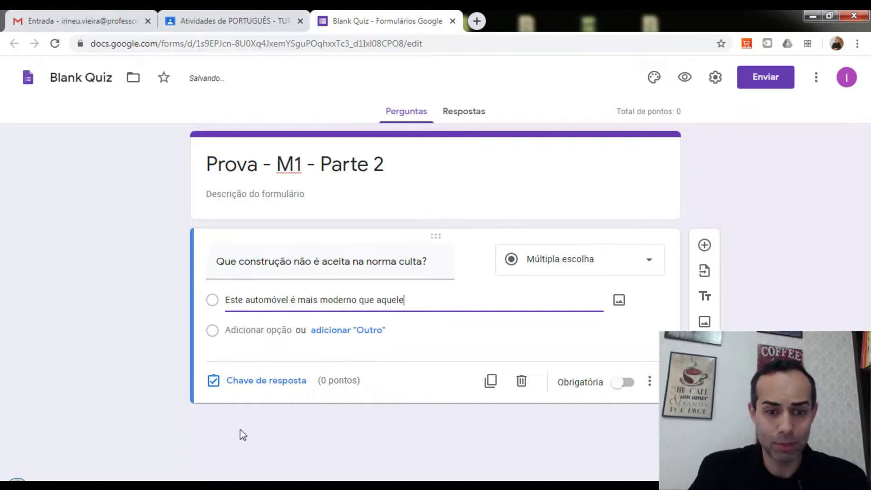
Add "A Lua é mais pequena que a Terra" from Notepad as the question's second answer option
{"action": "left_click", "coordinate": [255, 472]}
{"action": "left_click_drag", "start_coordinate": [388, 146], "coordinate": [592, 147]}
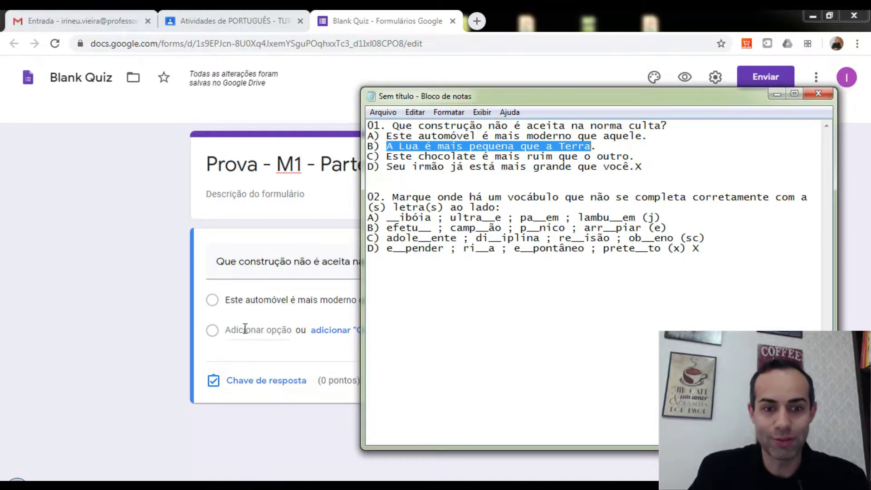
{"action": "left_click", "coordinate": [229, 332]}
{"action": "key", "text": "ctrl+v"}
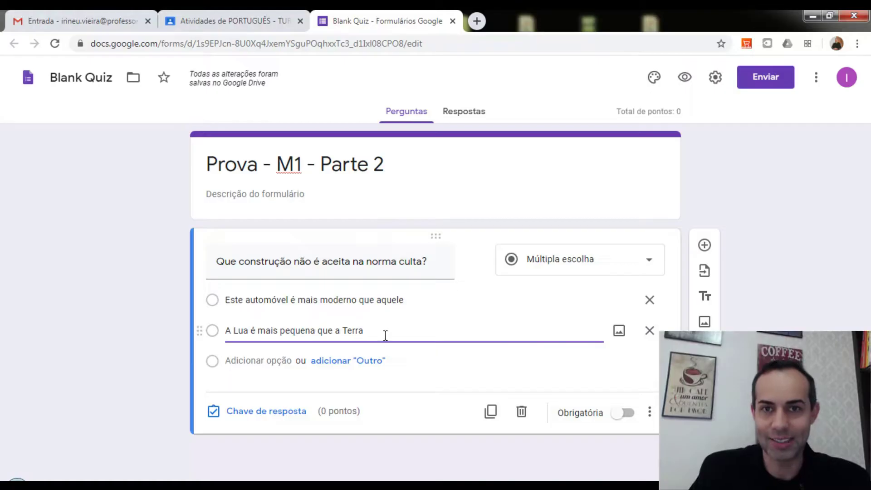
Try the Parágrafo answer type on the question and return it to Múltipla escolha
{"action": "left_click", "coordinate": [566, 270]}
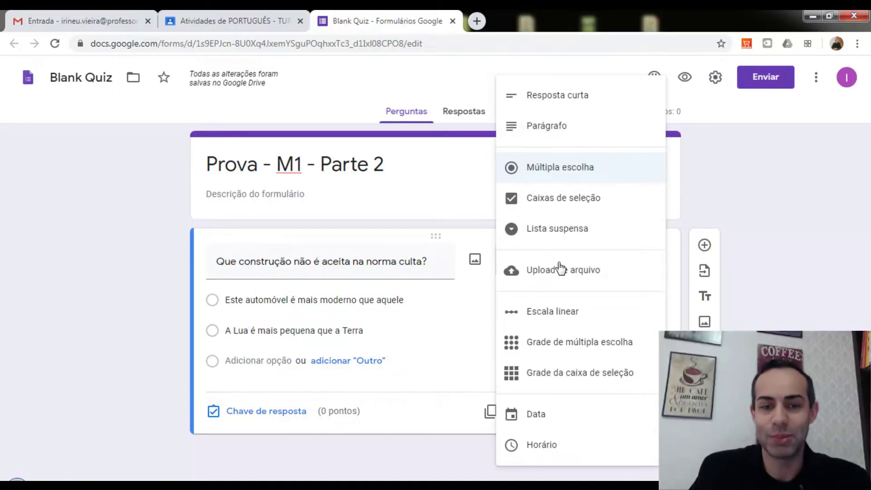
{"action": "left_click", "coordinate": [548, 128]}
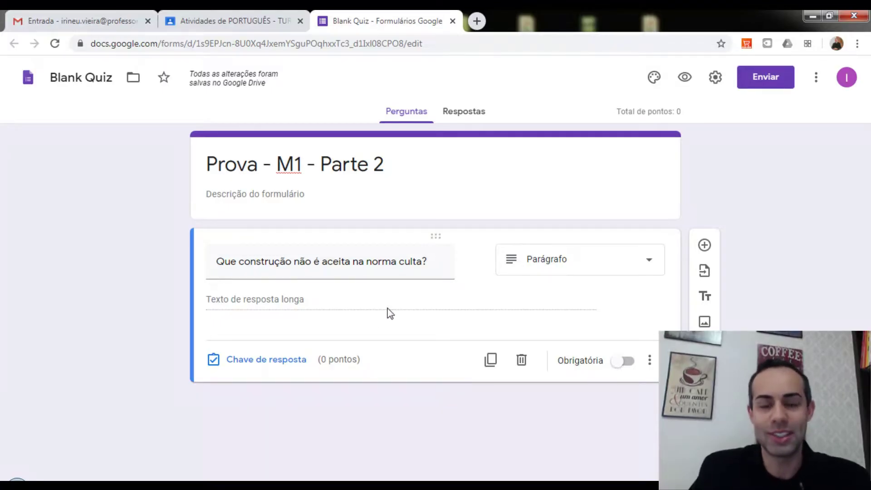
{"action": "left_click", "coordinate": [546, 271]}
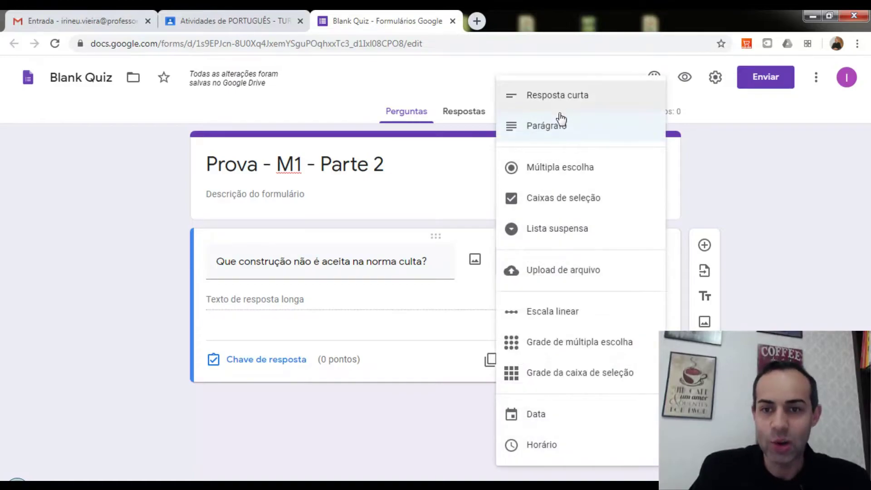
{"action": "left_click", "coordinate": [561, 172]}
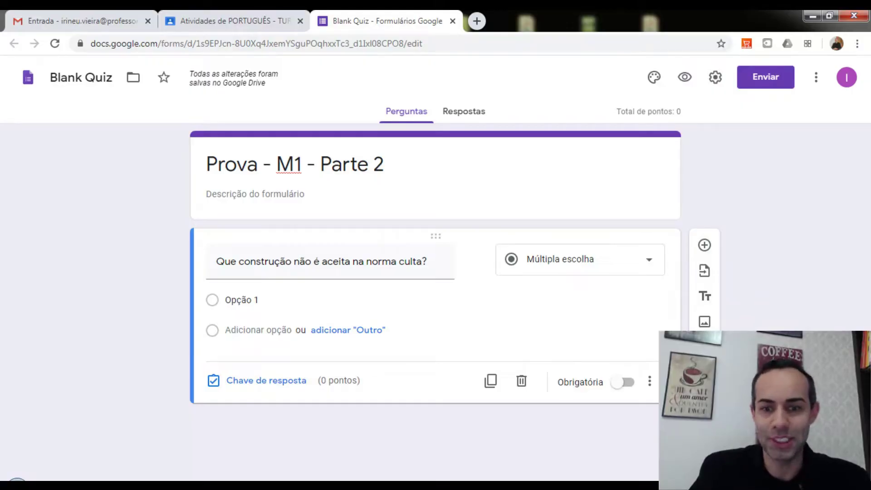
Delete the form's only question, leaving just the title section
{"action": "left_click", "coordinate": [523, 382]}
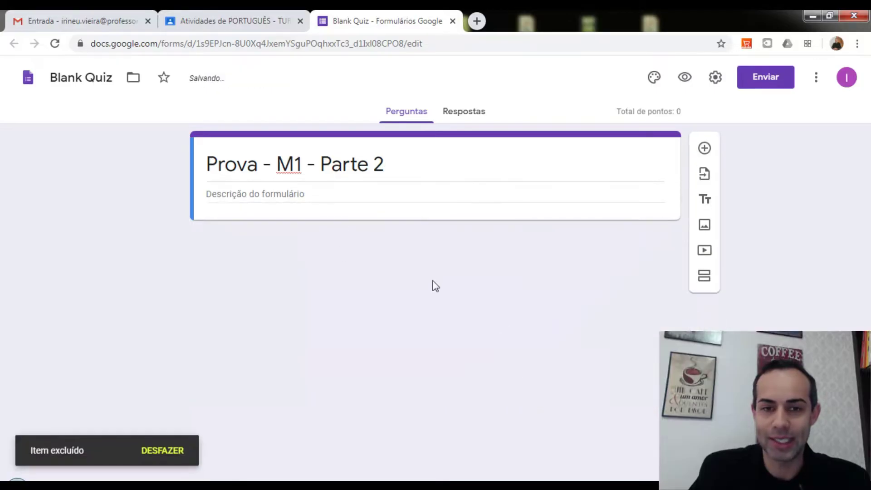
Search YouTube for "mitocondri" and insert the video "Citologia 22 - Mitocondri" into the form
{"action": "left_click", "coordinate": [707, 254]}
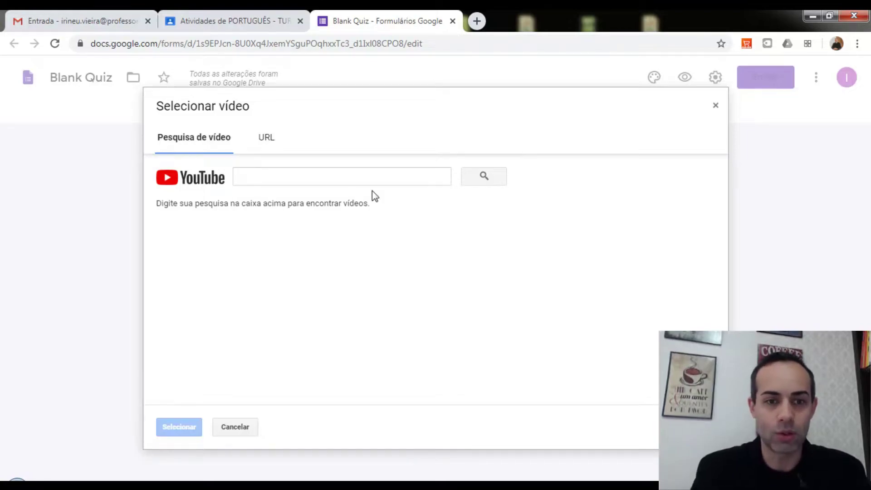
{"action": "left_click", "coordinate": [409, 171]}
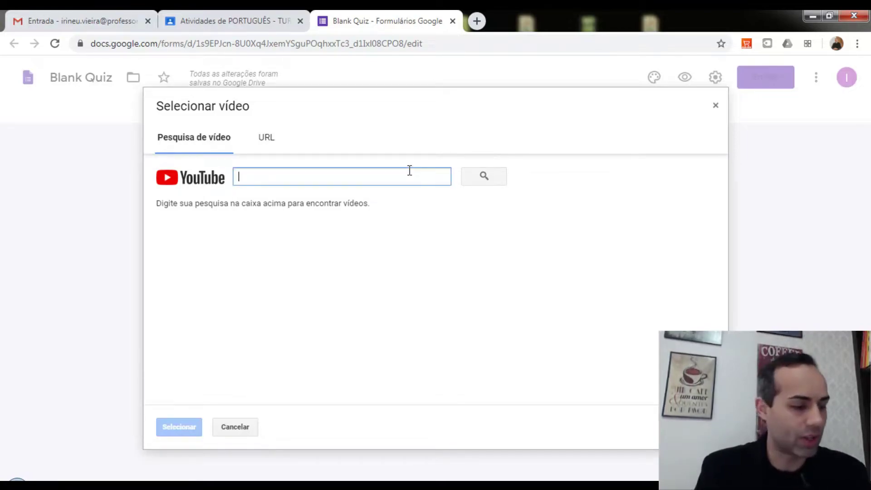
{"action": "type", "text": "mitocondri"}
{"action": "key", "text": "Return"}
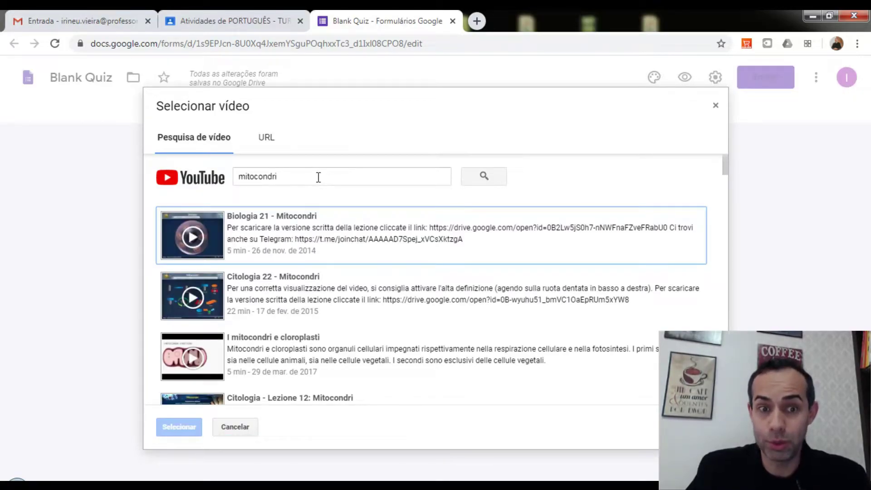
{"action": "left_click", "coordinate": [261, 292]}
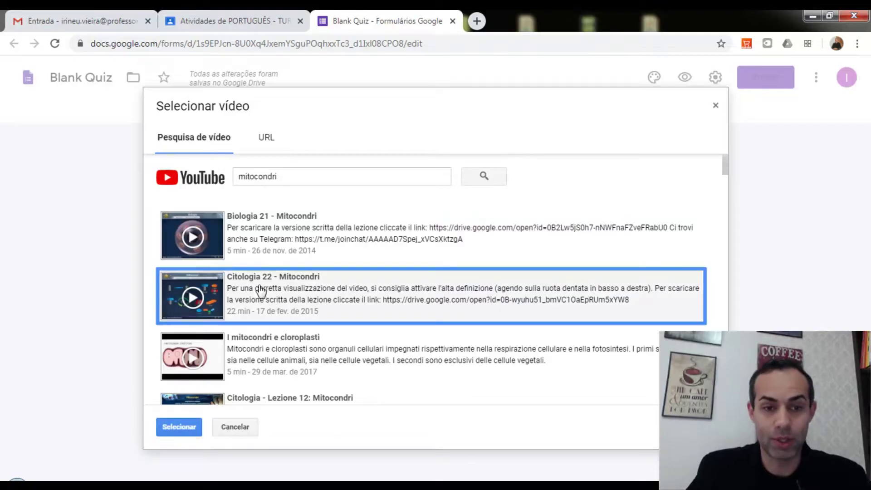
{"action": "left_click", "coordinate": [183, 428]}
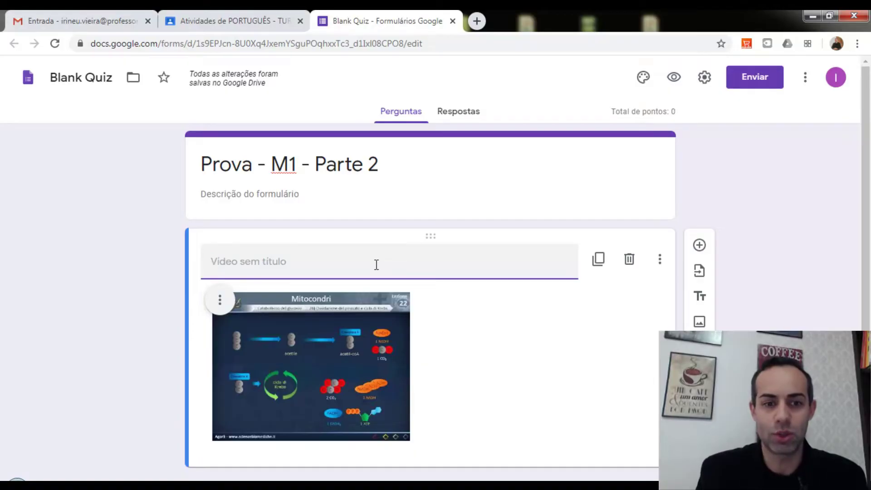
Title the inserted video "Assista o vídeo a seguir e responda as" and select the title text
{"action": "type", "text": "Assis"}
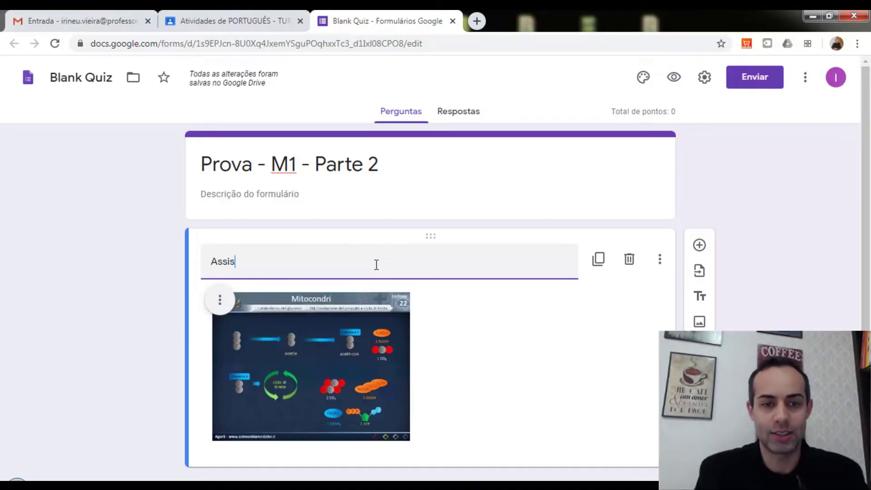
{"action": "type", "text": "ta o víd"}
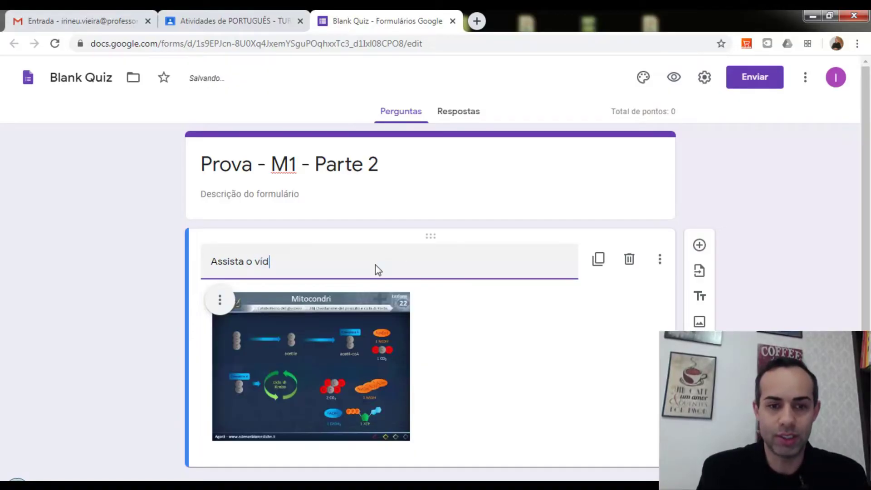
{"action": "type", "text": "eo a seguir e"}
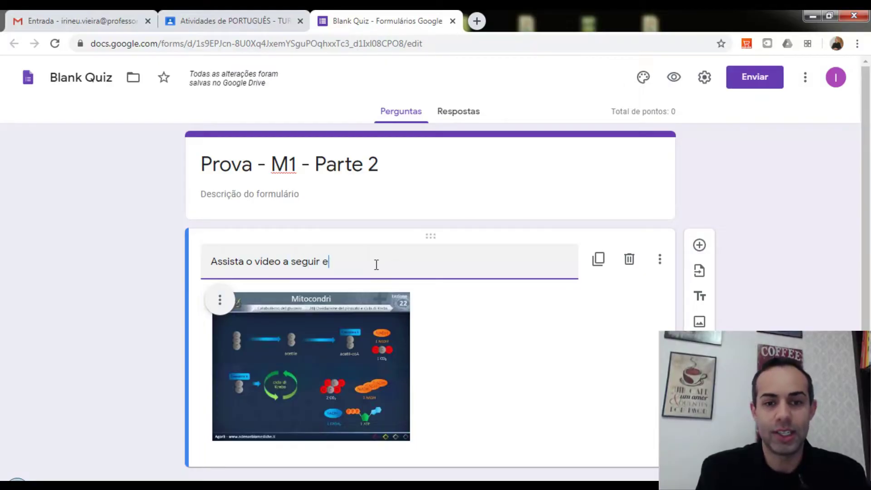
{"action": "type", "text": " responda as"}
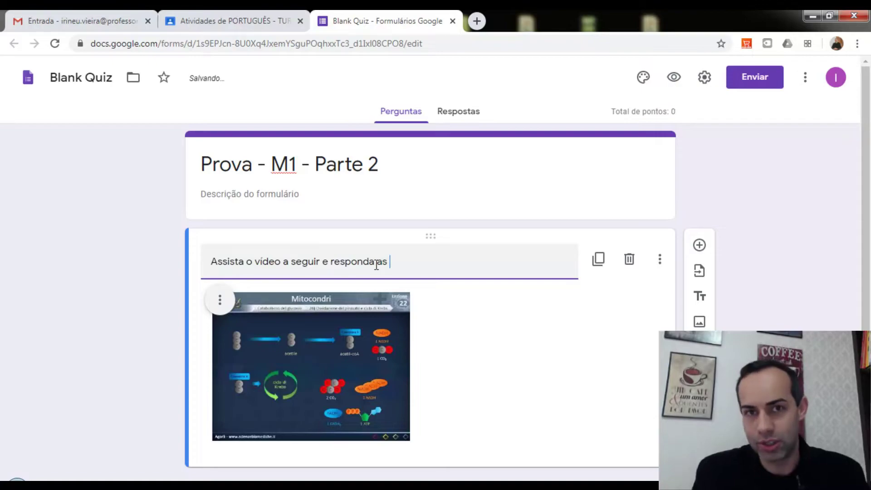
{"action": "triple_click", "coordinate": [377, 265]}
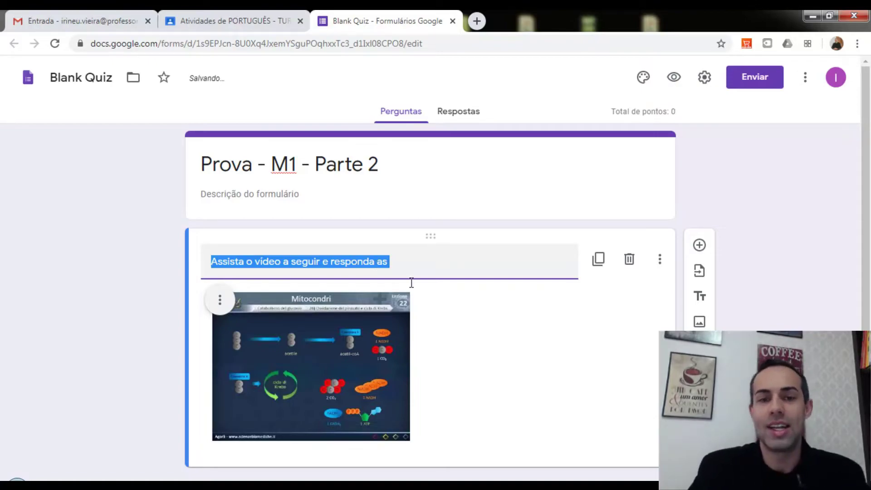
Preview the form with its embedded video, and delete the video item from the form
{"action": "scroll", "coordinate": [431, 290], "scroll_direction": "down", "scroll_amount": 1}
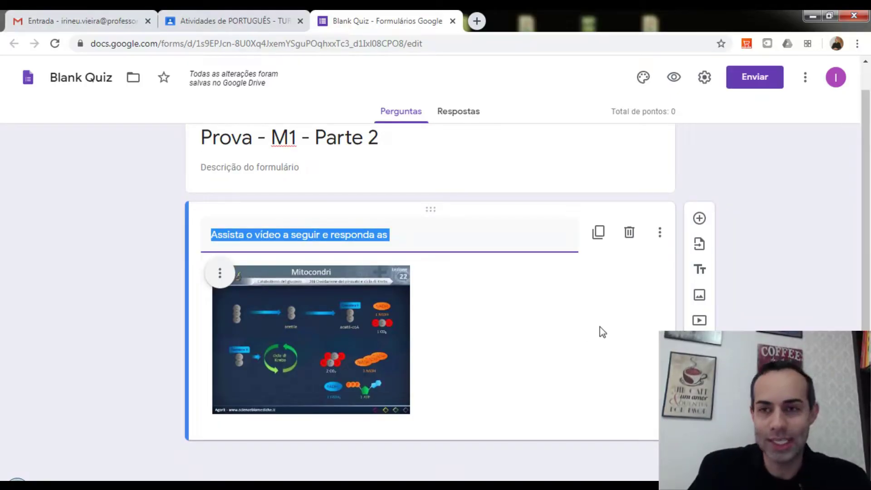
{"action": "scroll", "coordinate": [600, 327], "scroll_direction": "up", "scroll_amount": 1}
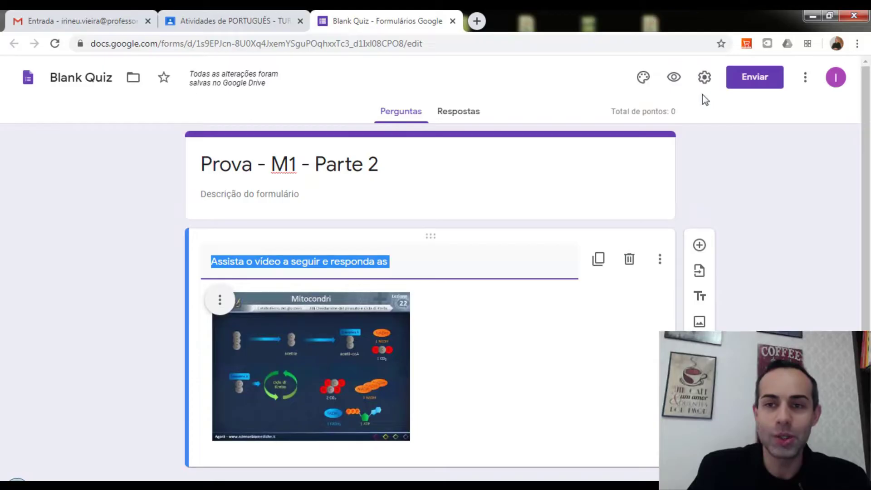
{"action": "left_click", "coordinate": [675, 79]}
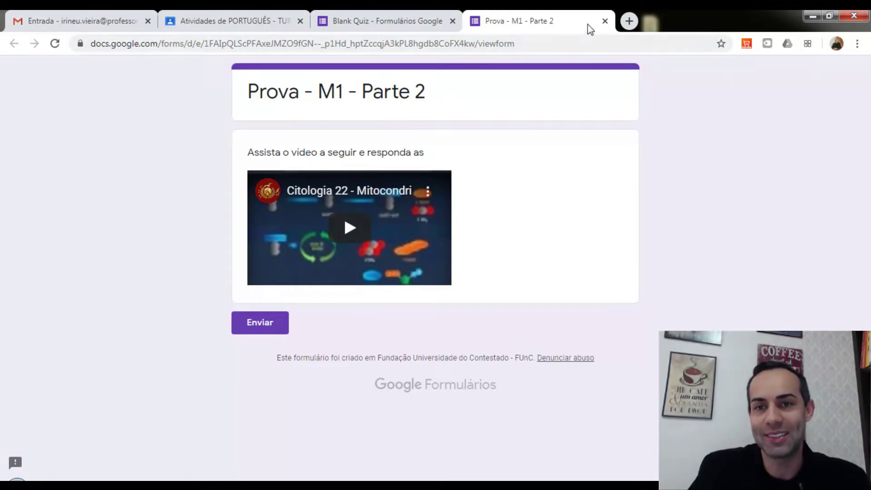
{"action": "left_click", "coordinate": [605, 21]}
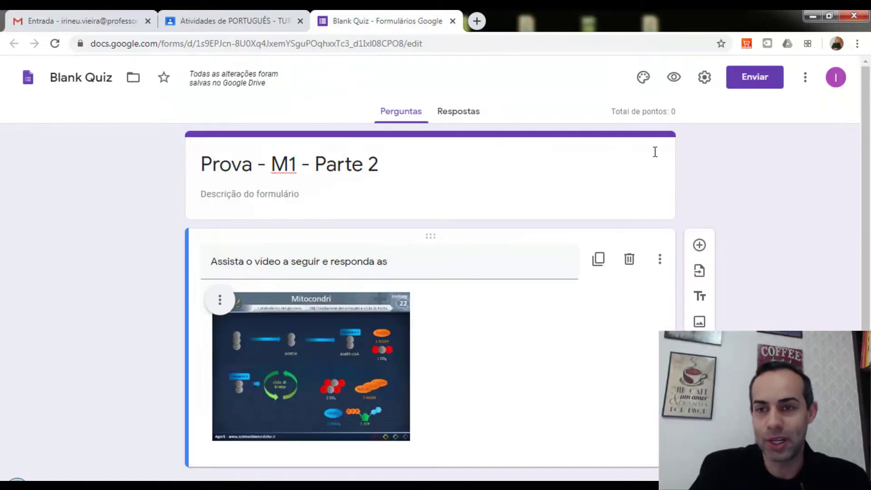
{"action": "left_click", "coordinate": [627, 270]}
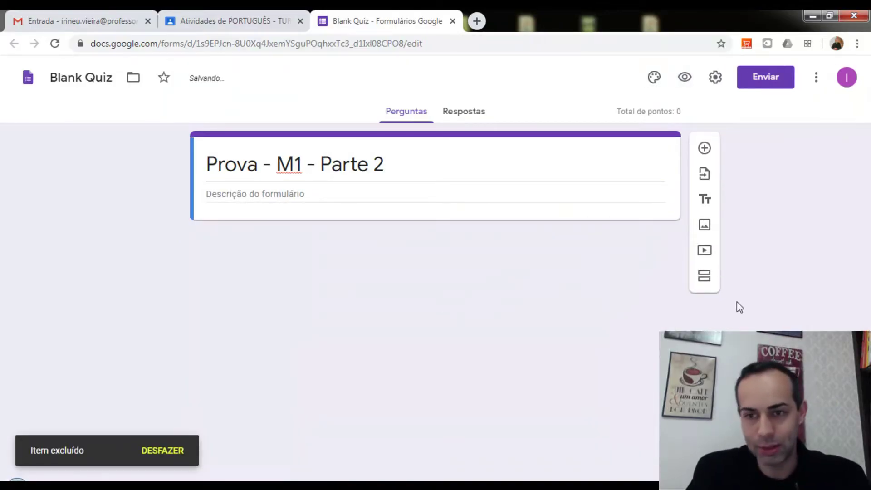
Add a multiple-choice question titled "Que construção não é aceita na norma culta?", copied from Notepad
{"action": "left_click", "coordinate": [706, 150]}
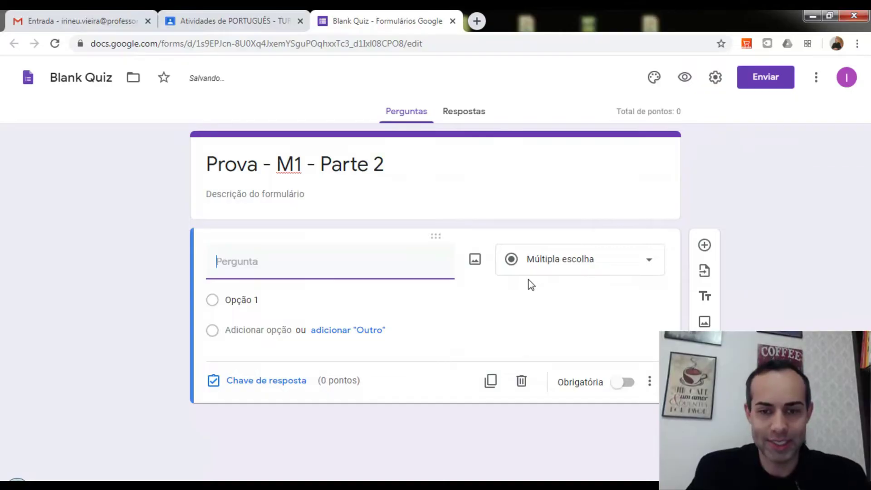
{"action": "key", "text": "alt+Tab"}
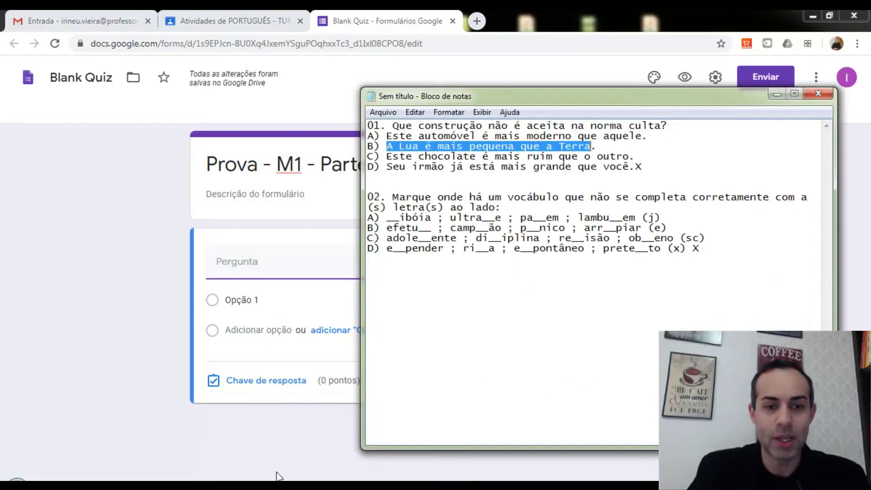
{"action": "left_click_drag", "start_coordinate": [391, 125], "coordinate": [667, 127]}
{"action": "key", "text": "ctrl+c"}
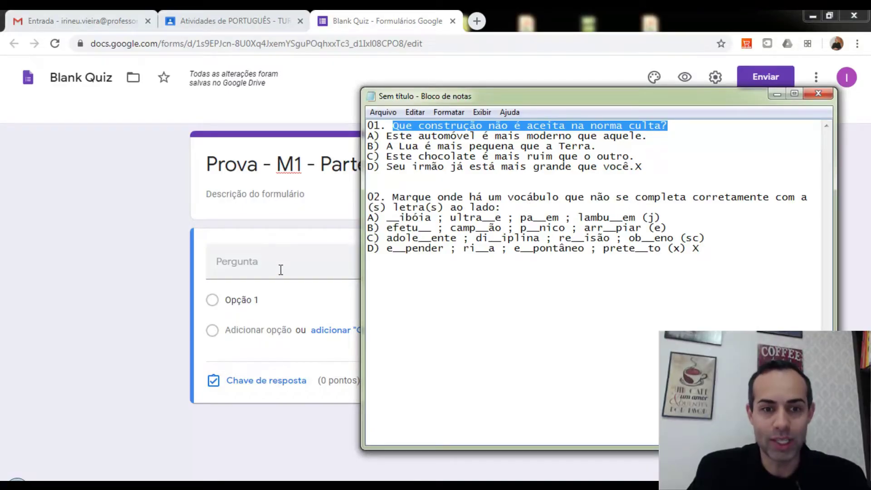
{"action": "key", "text": "alt+Tab"}
{"action": "key", "text": "ctrl+v"}
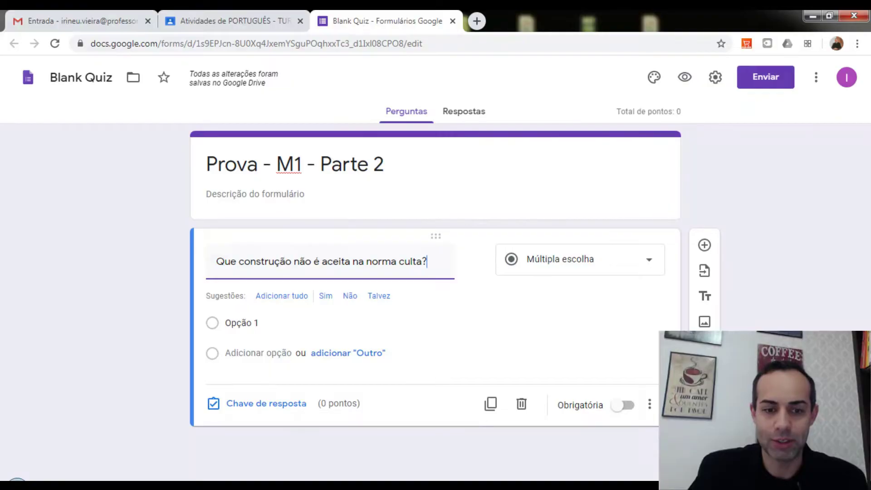
Copy "Este automóvel é mais moderno que aquele" from Notepad into the new question's first answer option
{"action": "key", "text": "alt+Tab"}
{"action": "left_click_drag", "start_coordinate": [387, 136], "coordinate": [643, 138]}
{"action": "key", "text": "ctrl+c"}
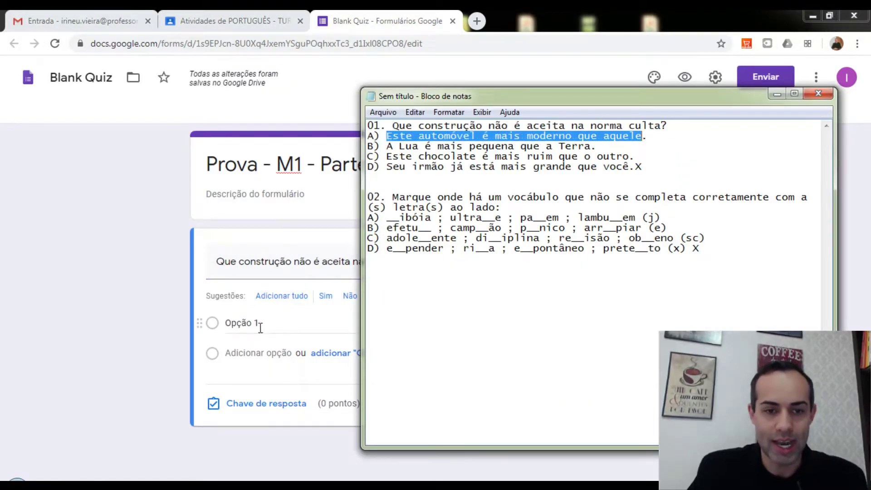
{"action": "left_click", "coordinate": [244, 322]}
{"action": "key", "text": "ctrl+v"}
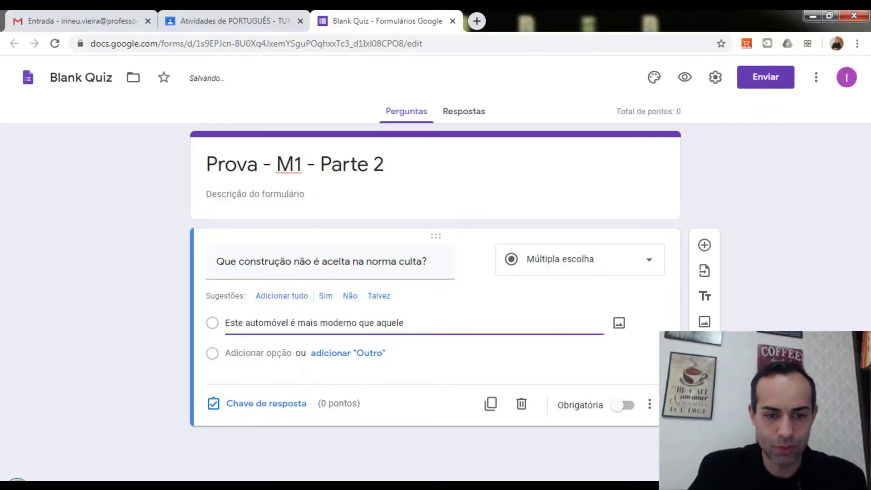
Copy "A Lua é mais pequena que a Terra" from Notepad into the question as its second answer option
{"action": "key", "text": "alt+Tab"}
{"action": "left_click_drag", "start_coordinate": [387, 146], "coordinate": [589, 148]}
{"action": "key", "text": "ctrl+c"}
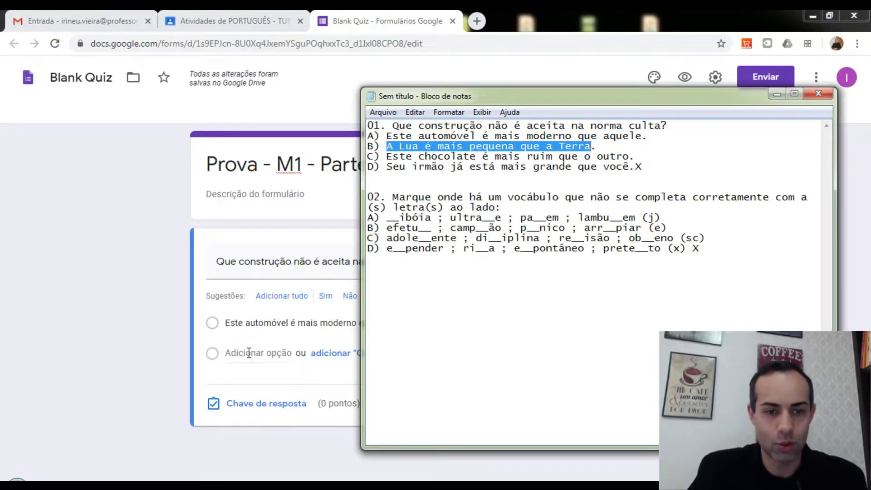
{"action": "left_click", "coordinate": [231, 353]}
{"action": "key", "text": "ctrl+v"}
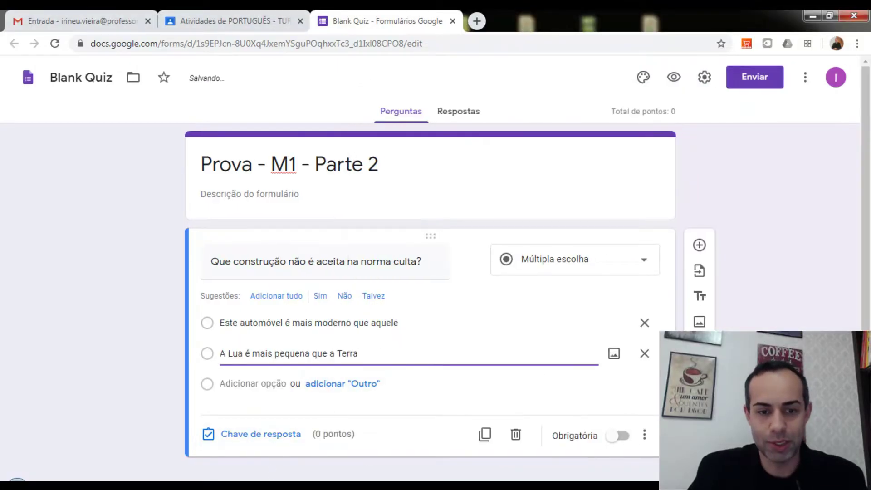
Copy "Este chocolate é mais ruim que o outro" from Notepad into the question as its third answer option
{"action": "key", "text": "alt+Tab"}
{"action": "left_click_drag", "start_coordinate": [386, 159], "coordinate": [625, 158]}
{"action": "key", "text": "ctrl+c"}
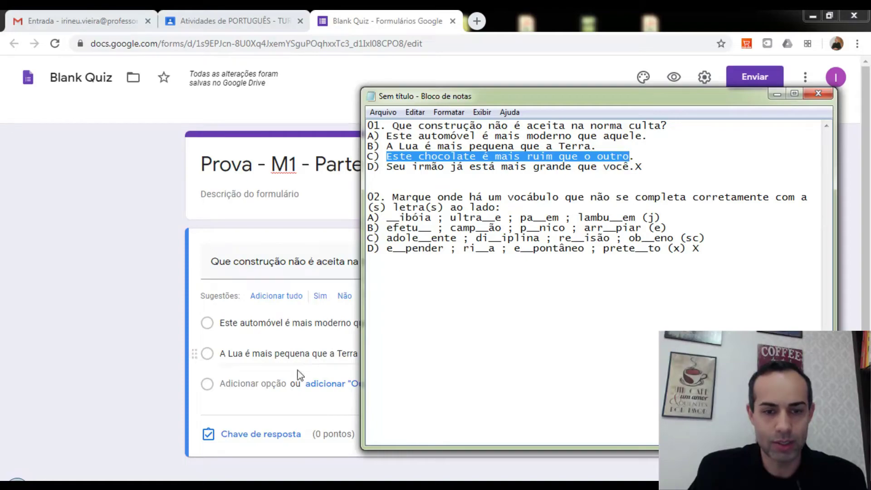
{"action": "left_click", "coordinate": [227, 384]}
{"action": "key", "text": "ctrl+v"}
Copy "Seu irmão já está mais grande que você" from Notepad into the question as its fourth answer option
{"action": "scroll", "coordinate": [251, 414], "scroll_direction": "down", "scroll_amount": 1}
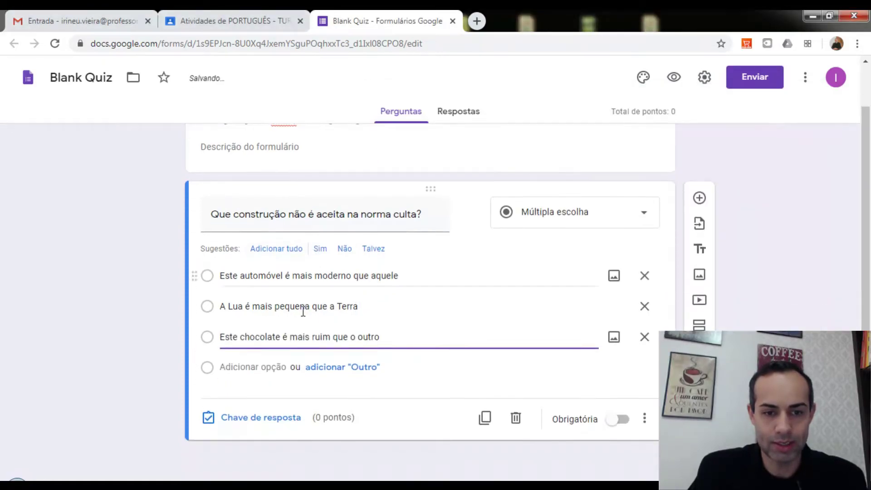
{"action": "key", "text": "alt+Tab"}
{"action": "left_click_drag", "start_coordinate": [387, 167], "coordinate": [632, 167]}
{"action": "key", "text": "ctrl+c"}
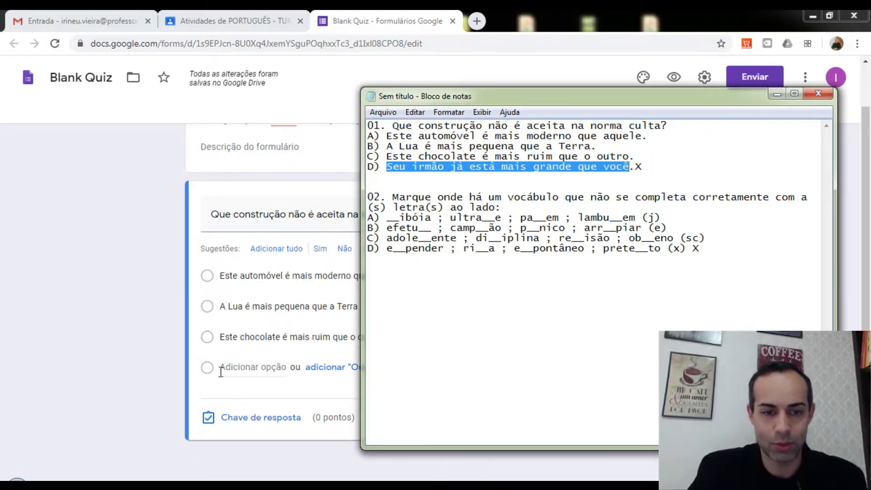
{"action": "left_click", "coordinate": [223, 367]}
{"action": "key", "text": "ctrl+v"}
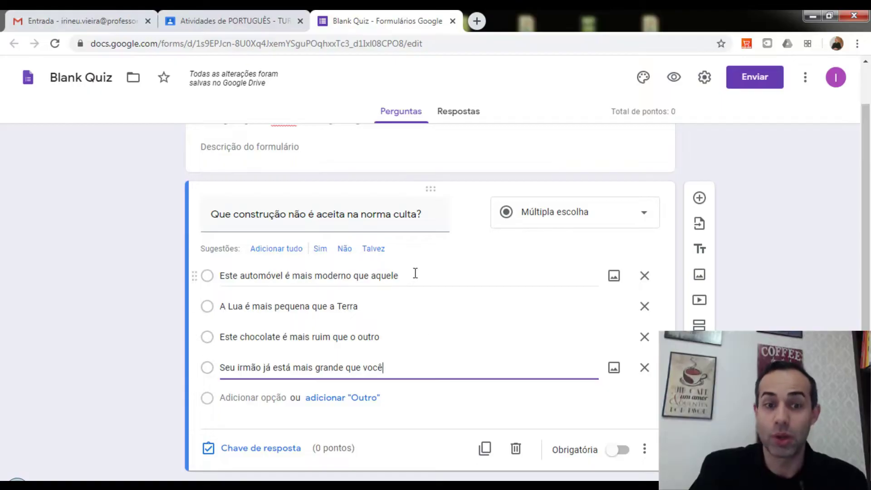
Set "Seu irmão já está mais grande que você" as the correct answer in the answer key, worth 1 point
{"action": "left_click", "coordinate": [275, 455]}
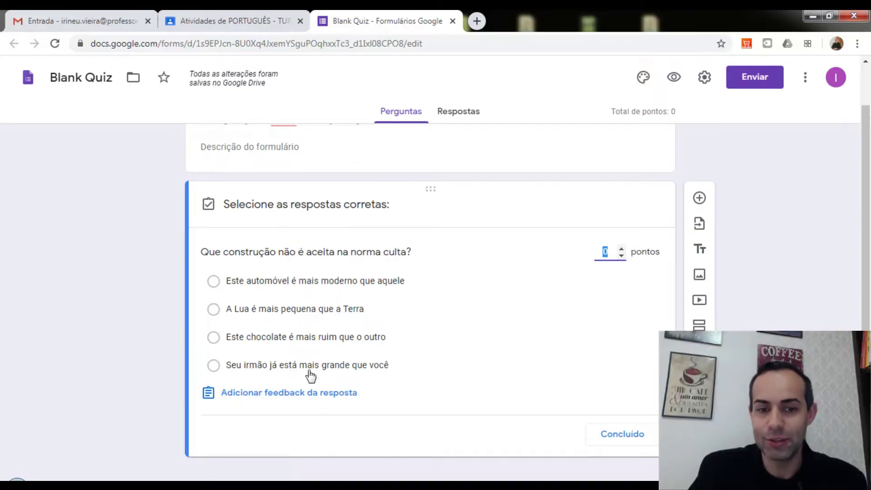
{"action": "left_click", "coordinate": [310, 370]}
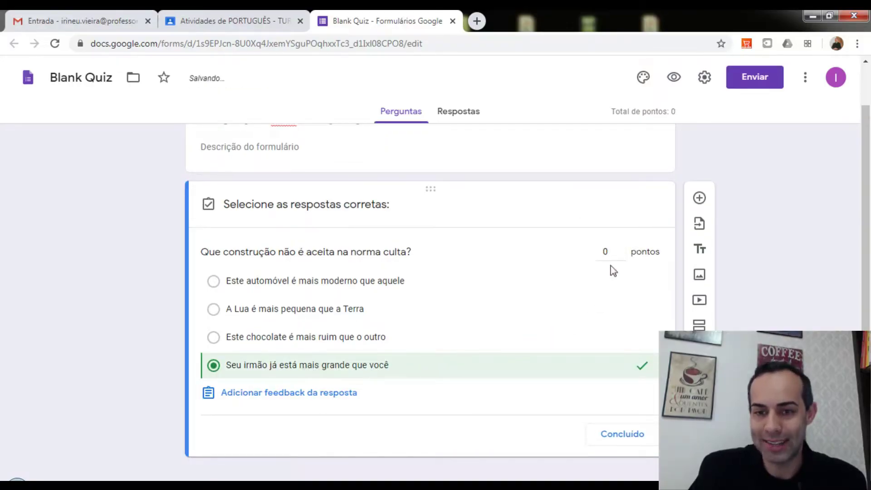
{"action": "left_click", "coordinate": [621, 249]}
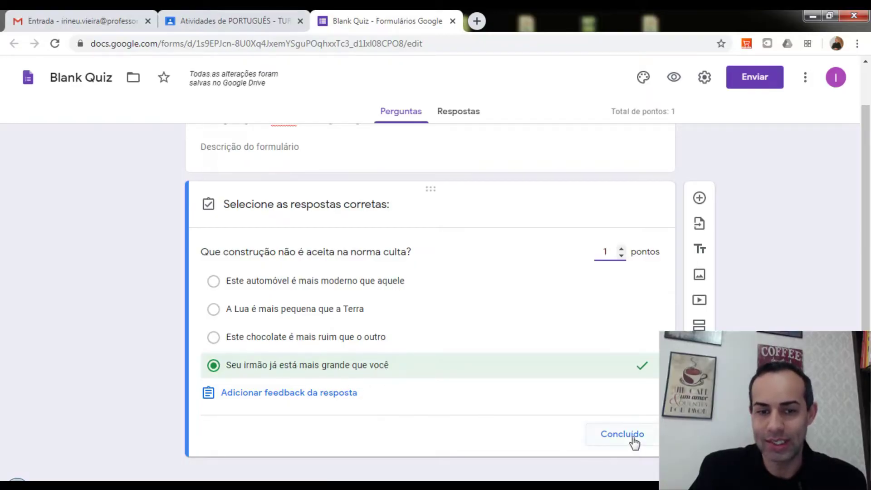
{"action": "left_click", "coordinate": [282, 393]}
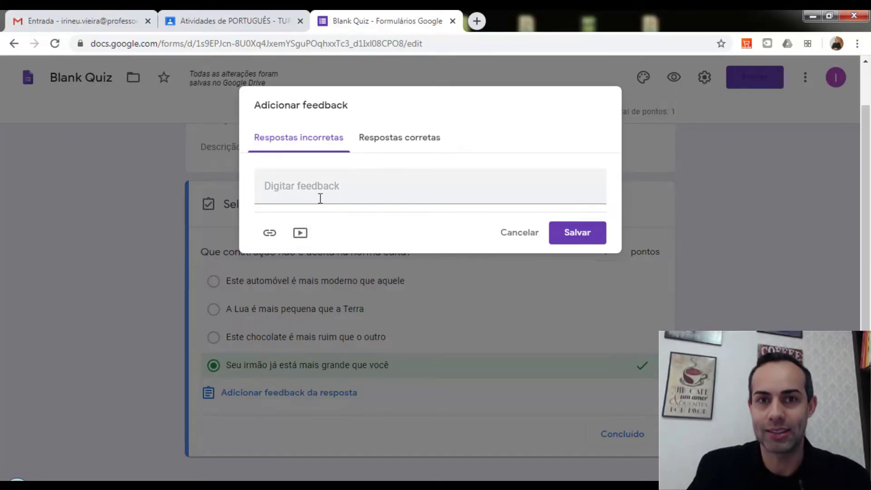
{"action": "left_click", "coordinate": [282, 188]}
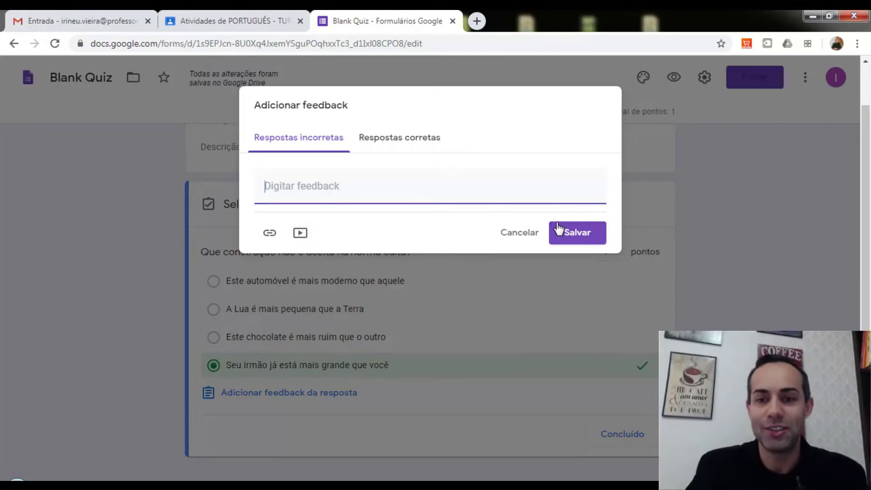
{"action": "left_click", "coordinate": [523, 237]}
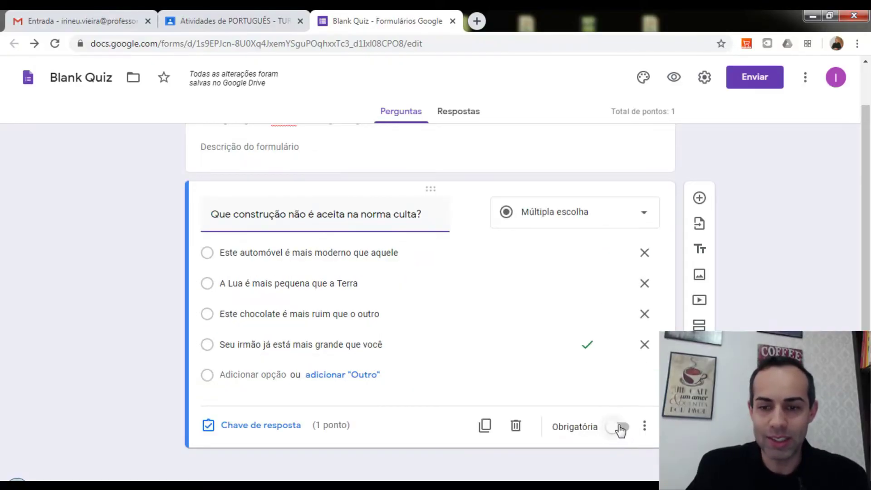
Make the question "Que construção não é aceita na norma culta?" required
{"action": "left_click", "coordinate": [618, 432]}
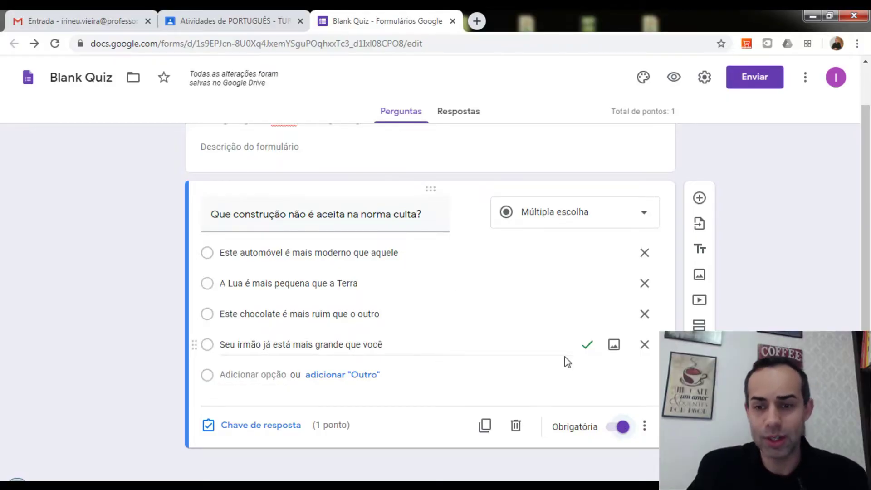
{"action": "scroll", "coordinate": [550, 347], "scroll_direction": "up", "scroll_amount": 1}
{"action": "scroll", "coordinate": [385, 218], "scroll_direction": "down", "scroll_amount": 1}
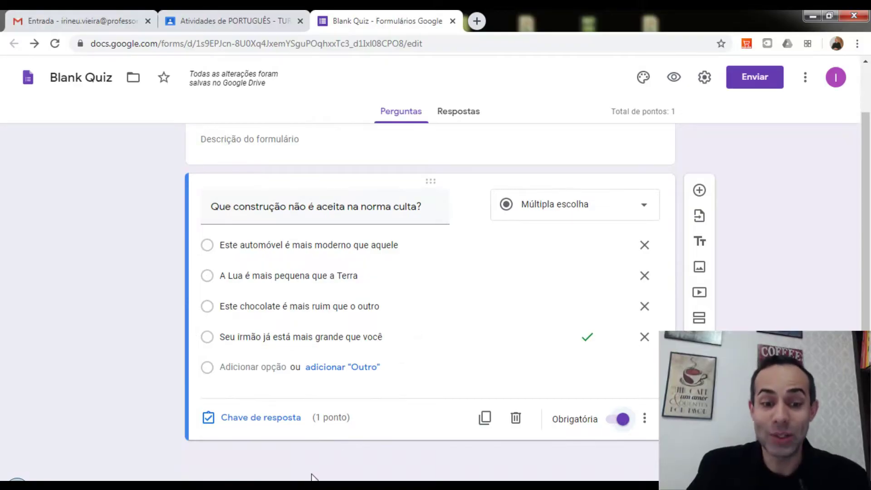
Add a new section after the first question and clear its default title
{"action": "scroll", "coordinate": [467, 323], "scroll_direction": "up", "scroll_amount": 1}
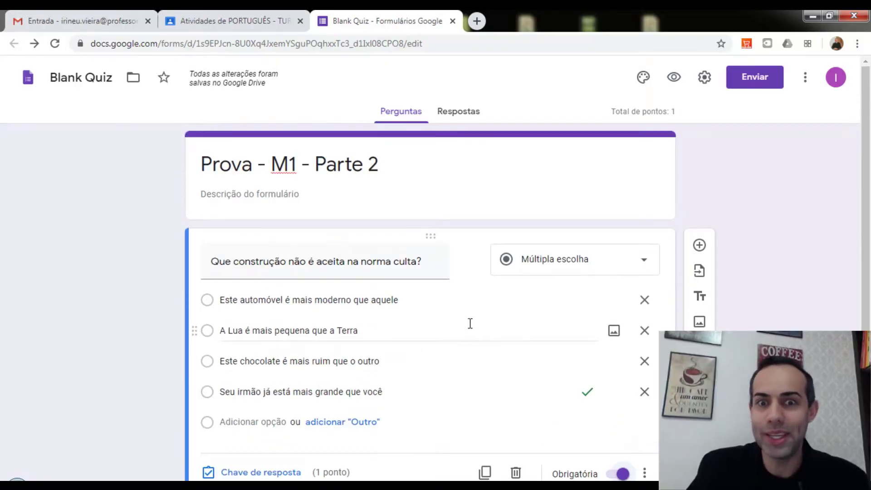
{"action": "scroll", "coordinate": [469, 323], "scroll_direction": "down", "scroll_amount": 1}
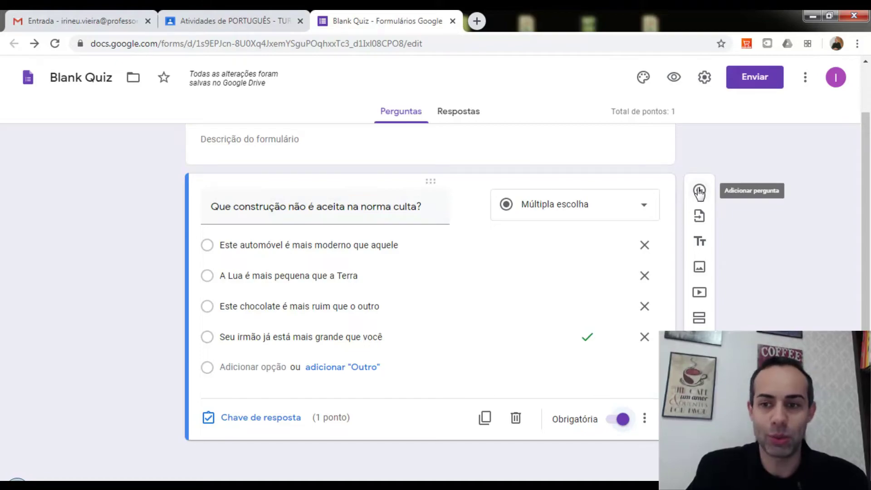
{"action": "left_click", "coordinate": [701, 320]}
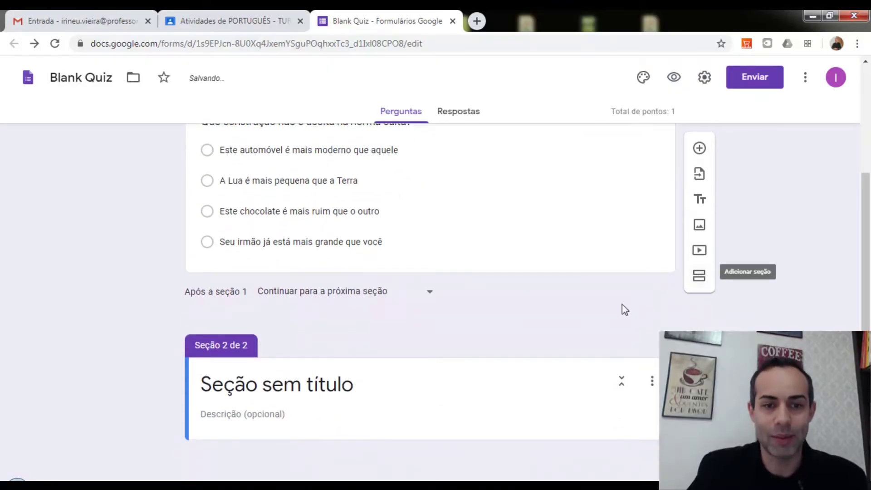
{"action": "left_click", "coordinate": [317, 411]}
{"action": "left_click_drag", "start_coordinate": [355, 384], "coordinate": [227, 399]}
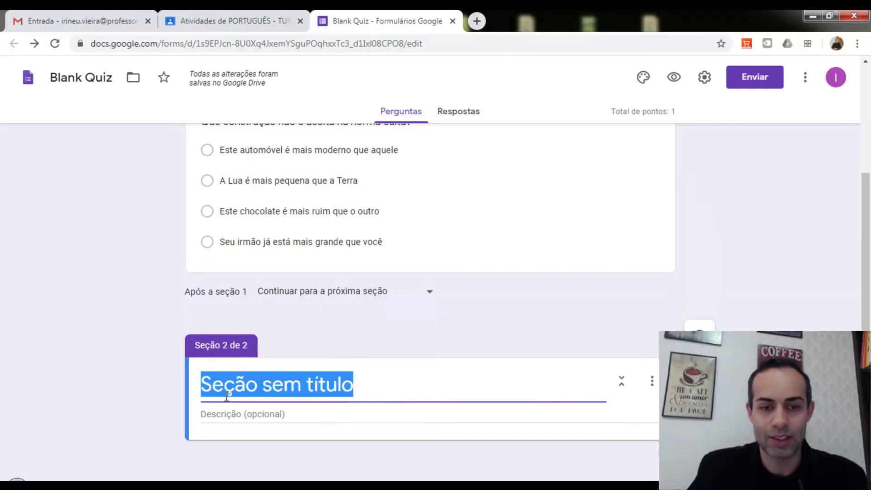
{"action": "key", "text": "BackSpace"}
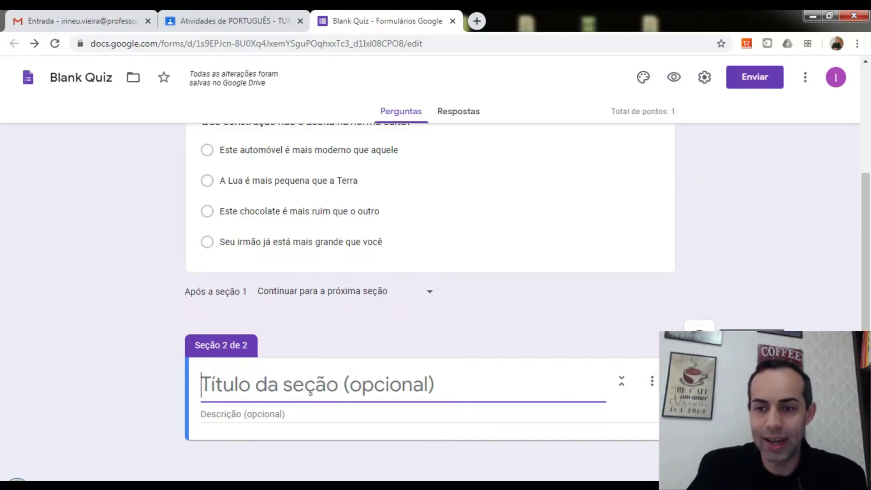
Add a question to section 2 titled "Marque onde há um vocábulo que não se completa corretamente com a(s) letra(s) ao lado:", copied from Notepad
{"action": "left_click", "coordinate": [700, 336]}
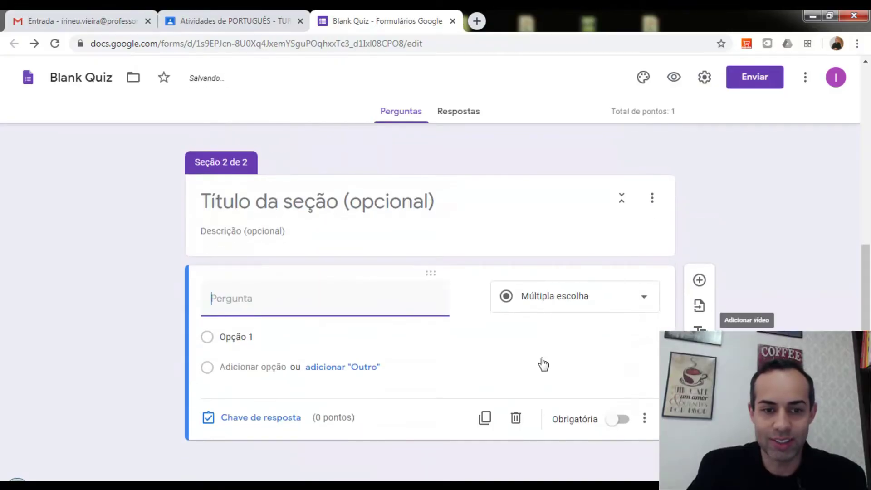
{"action": "key", "text": "alt+Tab"}
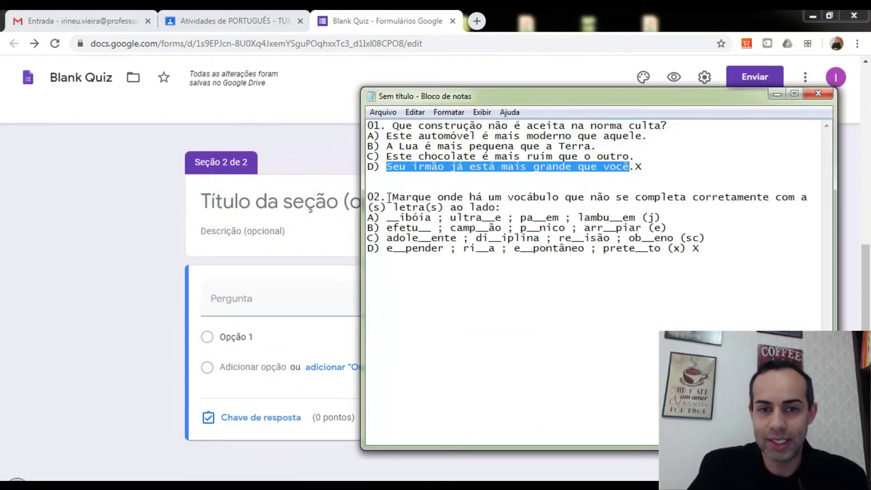
{"action": "left_click_drag", "start_coordinate": [393, 199], "coordinate": [767, 208]}
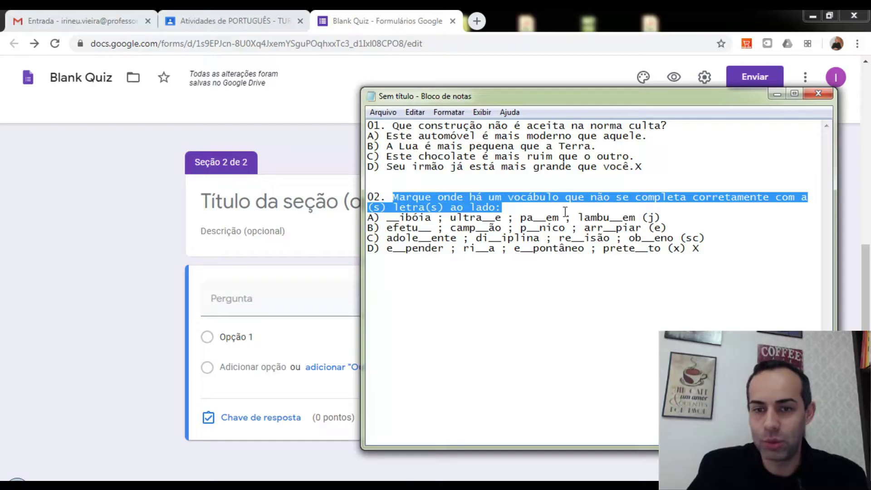
{"action": "left_click", "coordinate": [251, 336]}
{"action": "type", "text": "Marque onde há um vocábulo que não se completa corretamente com a(s) letra(s) ao lado:"}
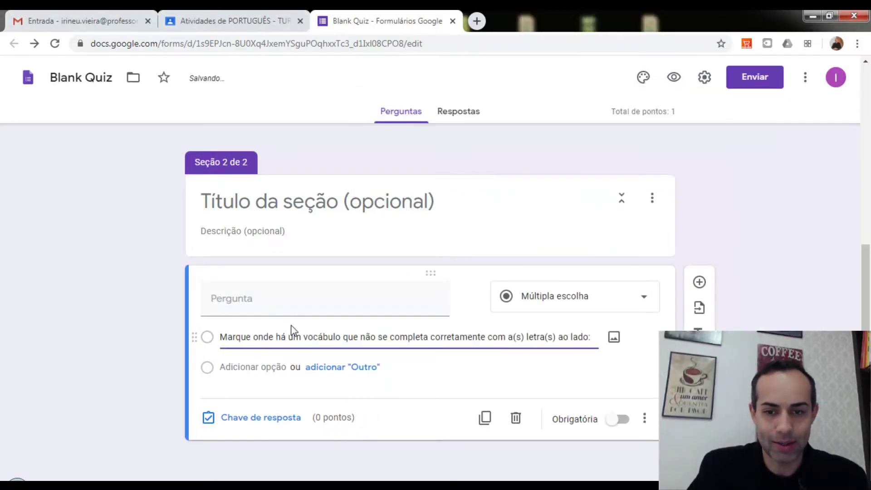
{"action": "key", "text": "ctrl+a"}
{"action": "key", "text": "ctrl+x"}
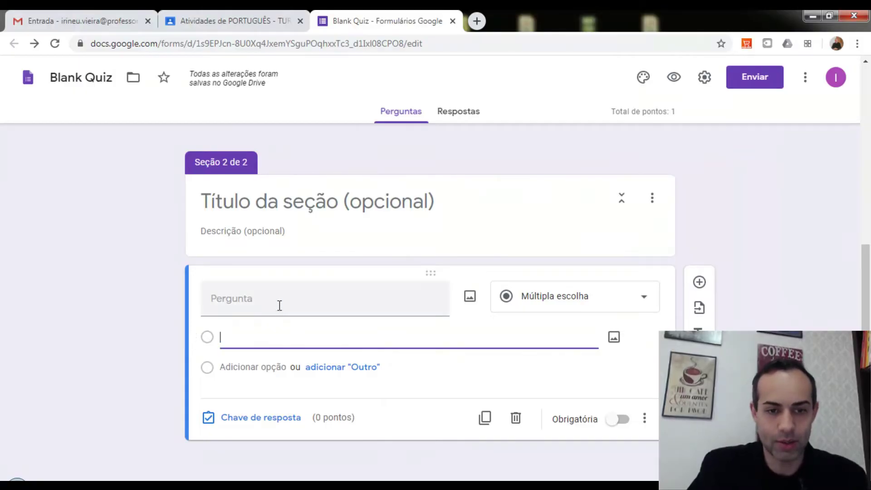
{"action": "left_click", "coordinate": [279, 305]}
{"action": "key", "text": "ctrl+v"}
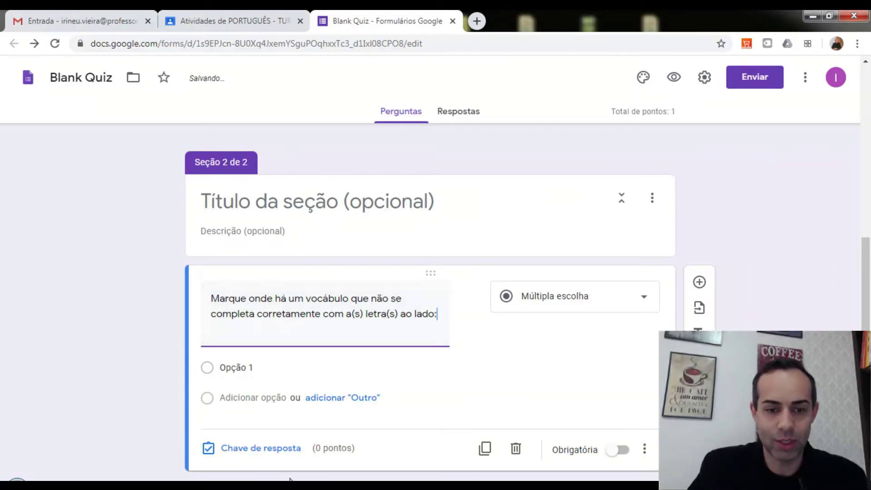
Copy "__ibóia ; ultra__e ; pa__em ; lambu__em (j)" from Notepad into the section 2 question as its first answer option
{"action": "key", "text": "alt+Tab"}
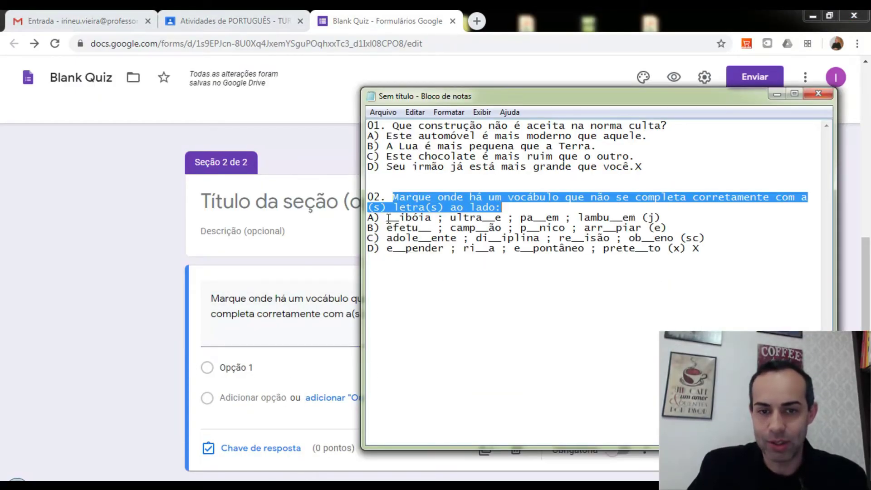
{"action": "left_click_drag", "start_coordinate": [387, 218], "coordinate": [662, 219]}
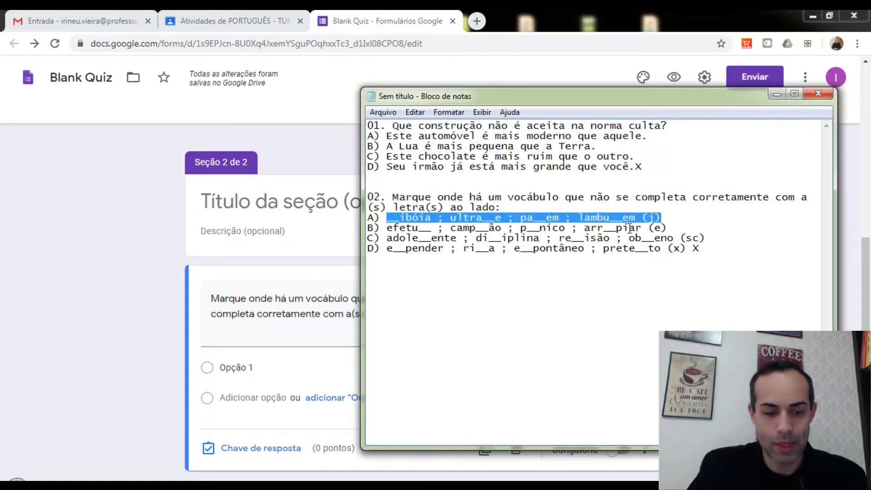
{"action": "left_click", "coordinate": [265, 338]}
{"action": "left_click", "coordinate": [250, 367]}
{"action": "key", "text": "ctrl+v"}
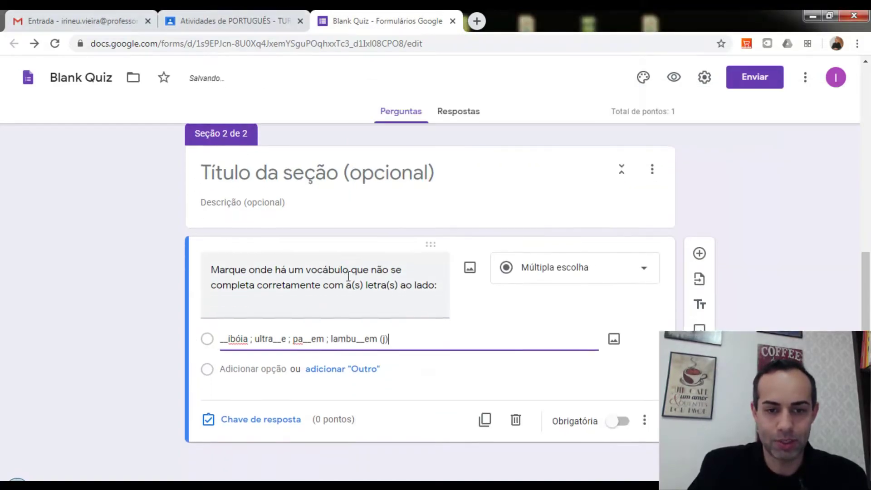
Copy "efetu__ ; camp__ão ; p__nico ; arr__piar (e)" from Notepad into the question as its second answer option
{"action": "key", "text": "alt+Tab"}
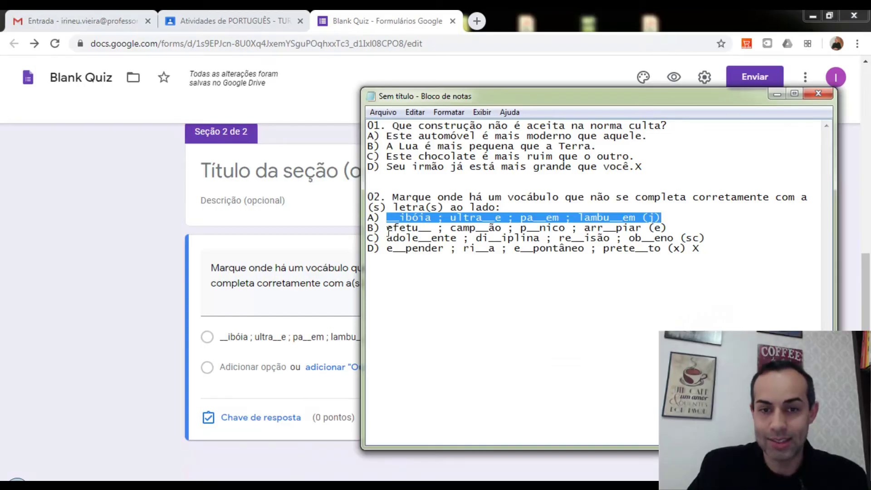
{"action": "left_click_drag", "start_coordinate": [386, 228], "coordinate": [668, 228]}
{"action": "key", "text": "ctrl+c"}
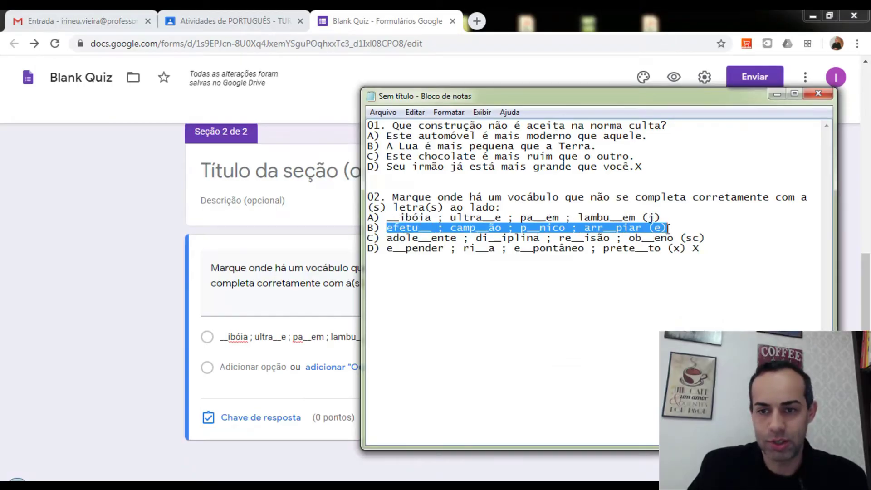
{"action": "left_click", "coordinate": [226, 366]}
{"action": "left_click", "coordinate": [225, 366]}
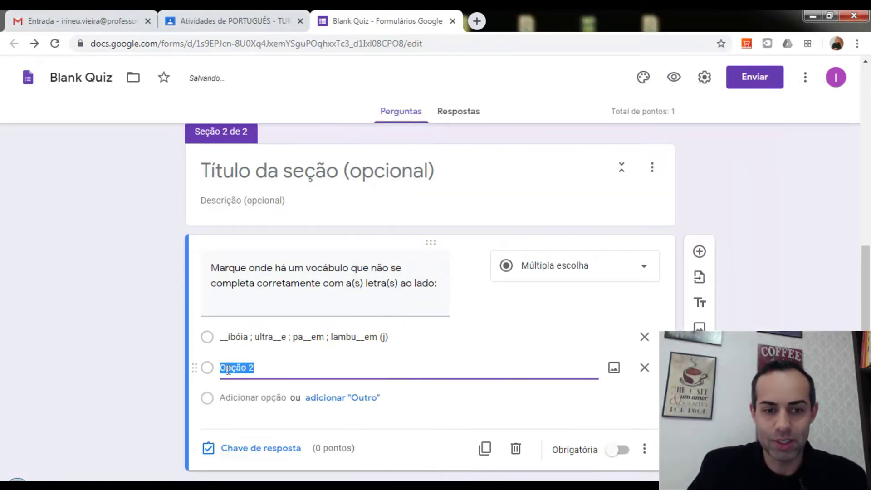
{"action": "key", "text": "ctrl+v"}
Copy "adole__ente ; di__iplina ; re__isão ; ob__eno (sc)" from Notepad into the question as its third answer option
{"action": "key", "text": "alt+Tab"}
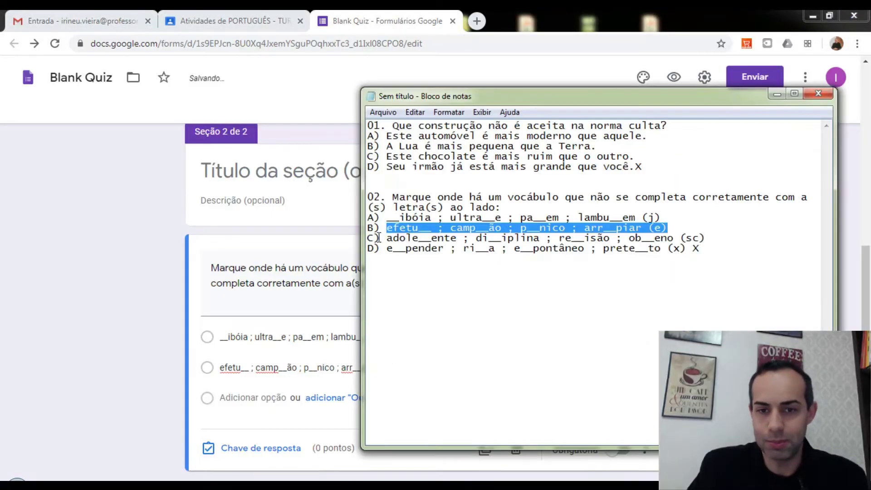
{"action": "left_click_drag", "start_coordinate": [388, 238], "coordinate": [707, 236]}
{"action": "key", "text": "ctrl+c"}
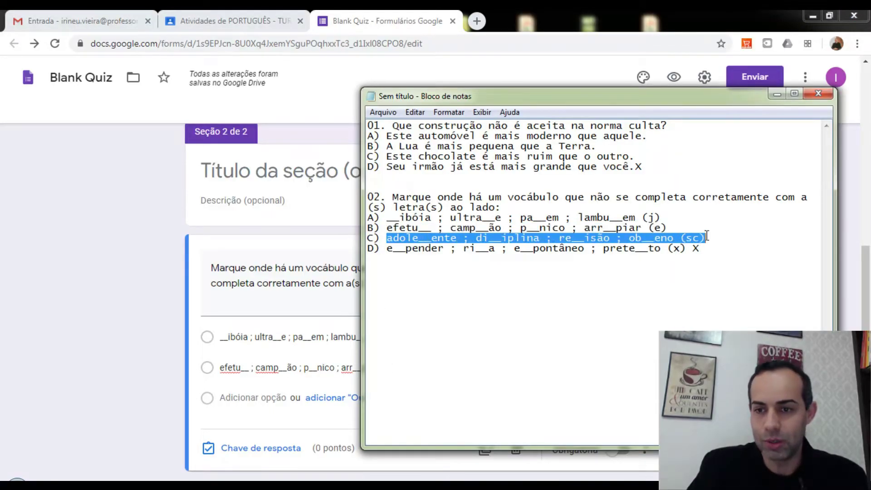
{"action": "left_click", "coordinate": [225, 400]}
{"action": "key", "text": "ctrl+v"}
{"action": "scroll", "coordinate": [315, 385], "scroll_direction": "down", "scroll_amount": 1}
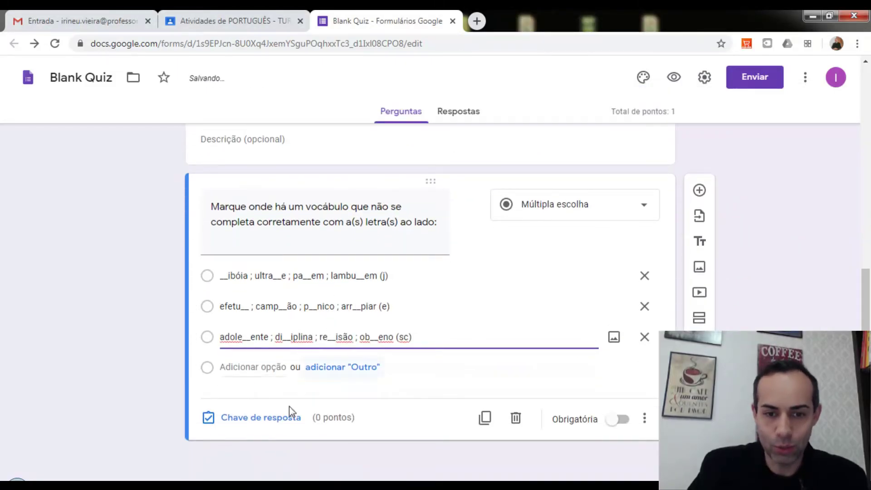
Copy "e__pender ; ri__a ; e__pontâneo ; prete__to (x)" from Notepad into the question as its fourth answer option
{"action": "key", "text": "alt+Tab"}
{"action": "left_click_drag", "start_coordinate": [386, 249], "coordinate": [689, 257]}
{"action": "key", "text": "ctrl+c"}
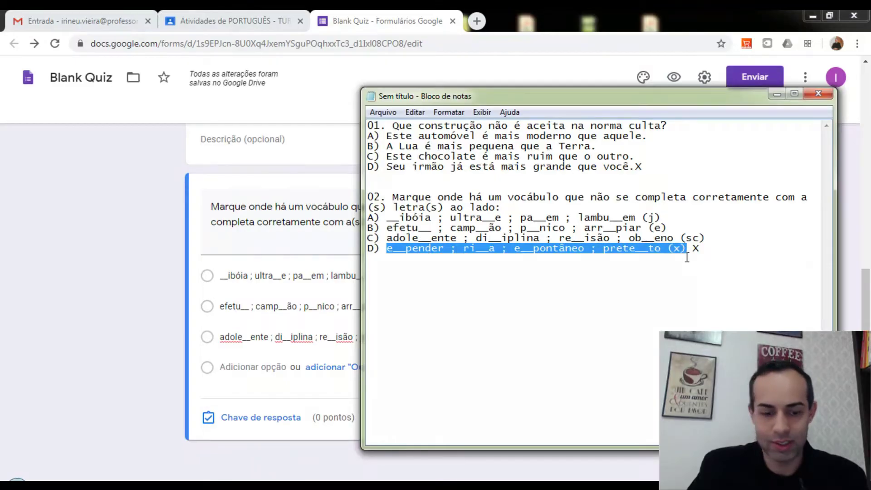
{"action": "left_click", "coordinate": [224, 367]}
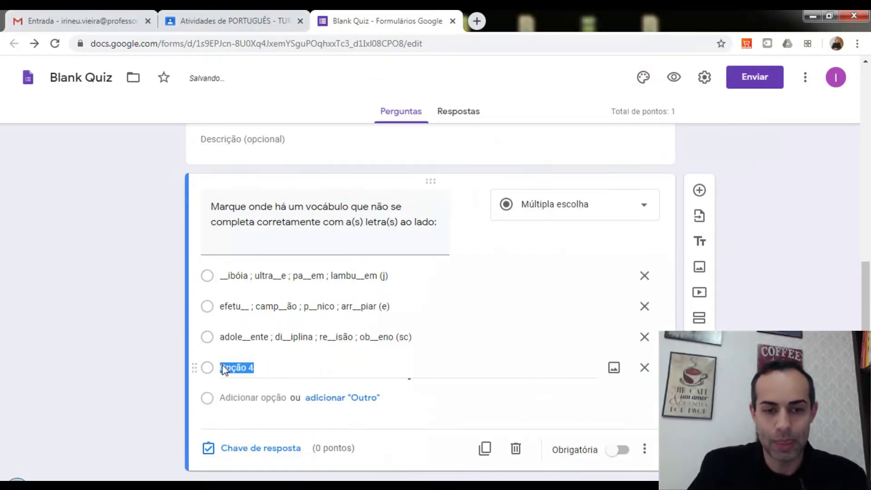
{"action": "key", "text": "ctrl+v"}
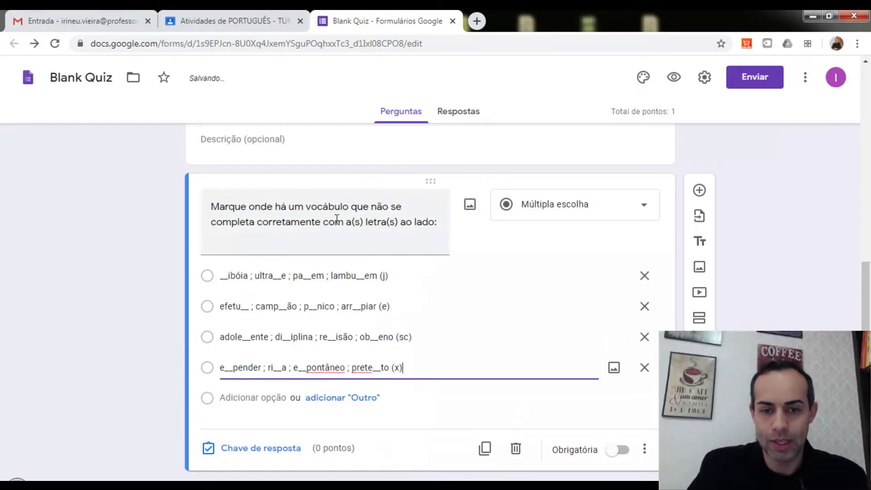
Set "e__pender ; ri__a ; e__pontâneo ; prete__to (x)" as the correct answer in the answer key, worth 1 point
{"action": "left_click", "coordinate": [273, 456]}
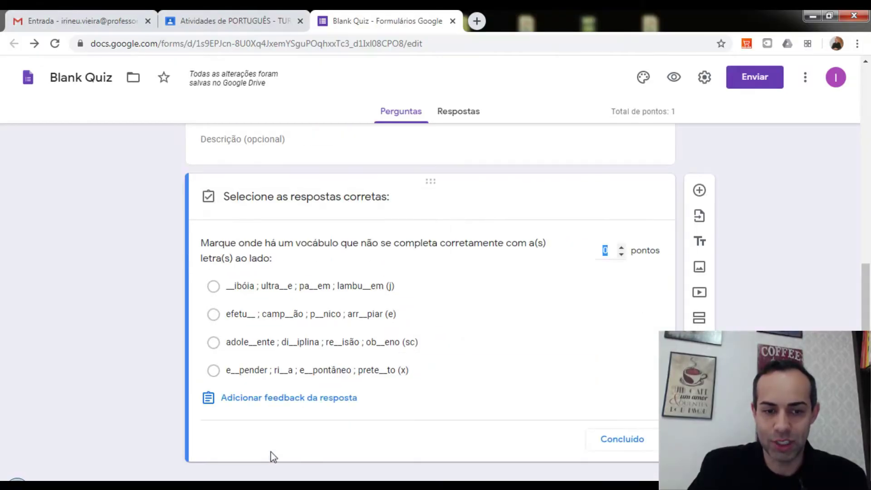
{"action": "left_click", "coordinate": [213, 370]}
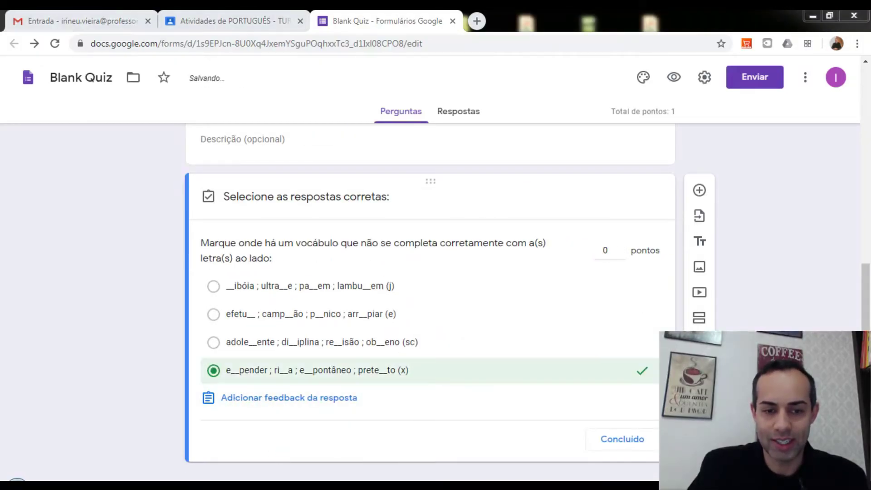
{"action": "key", "text": "alt+Tab"}
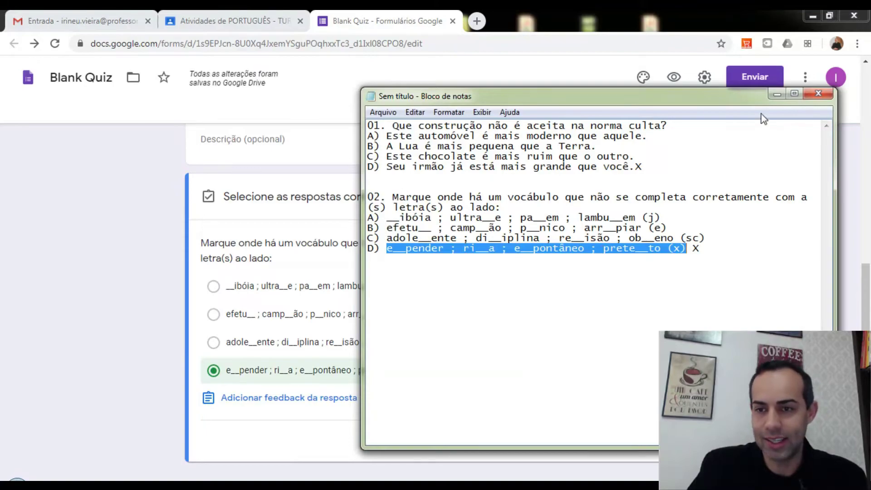
{"action": "left_click", "coordinate": [776, 95]}
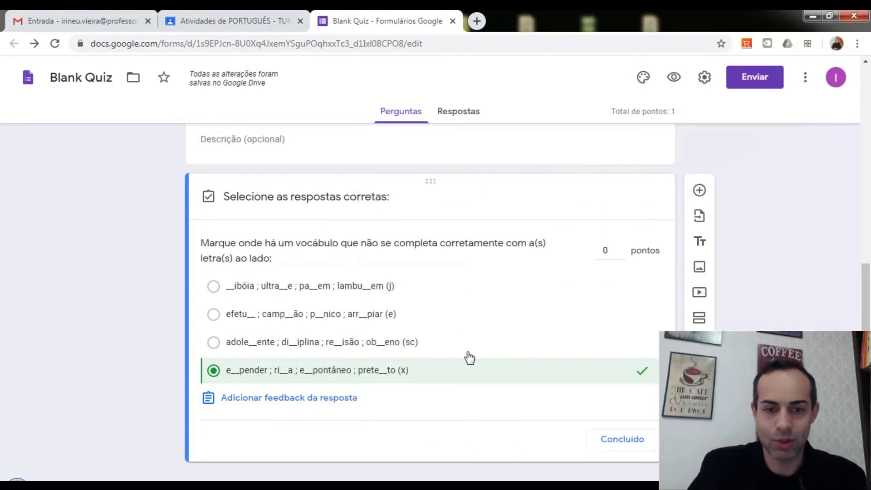
{"action": "left_click", "coordinate": [622, 248]}
{"action": "left_click", "coordinate": [618, 440]}
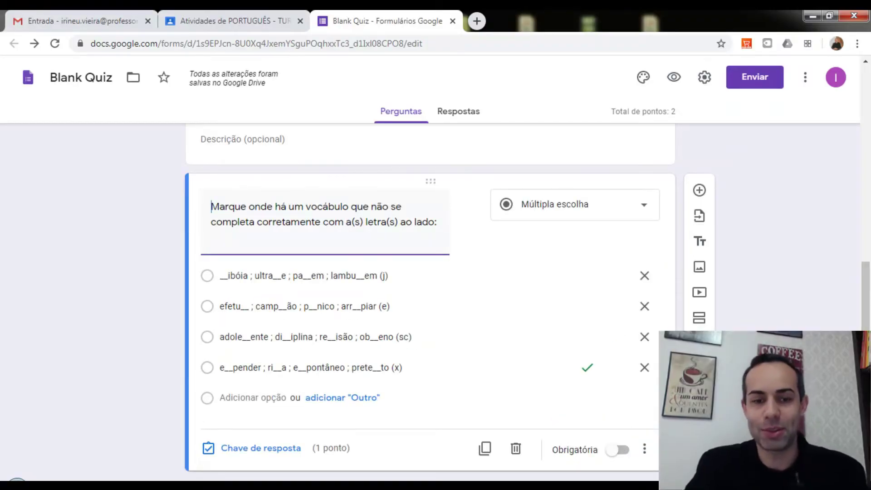
Preview the form, choose the fourth answer in both sections' questions, and leave the preview without submitting
{"action": "scroll", "coordinate": [683, 313], "scroll_direction": "up", "scroll_amount": 5}
{"action": "scroll", "coordinate": [402, 294], "scroll_direction": "up", "scroll_amount": 4}
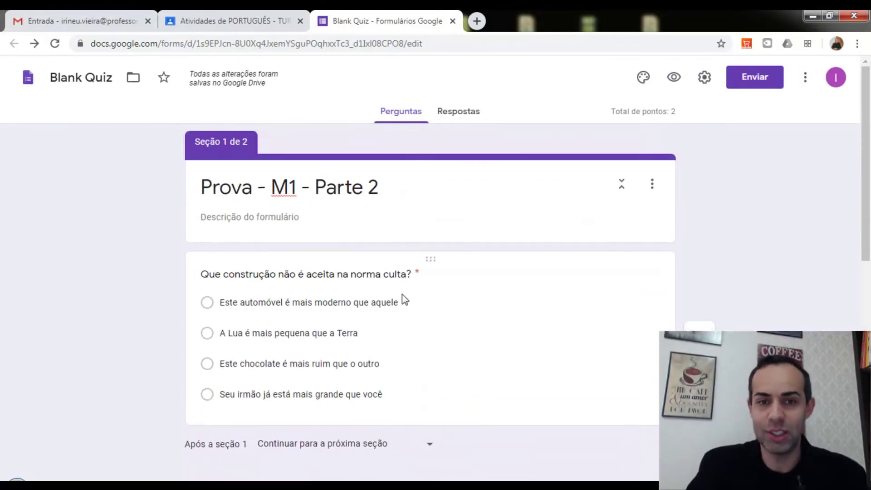
{"action": "scroll", "coordinate": [404, 293], "scroll_direction": "down", "scroll_amount": 7}
{"action": "scroll", "coordinate": [409, 288], "scroll_direction": "down", "scroll_amount": 2}
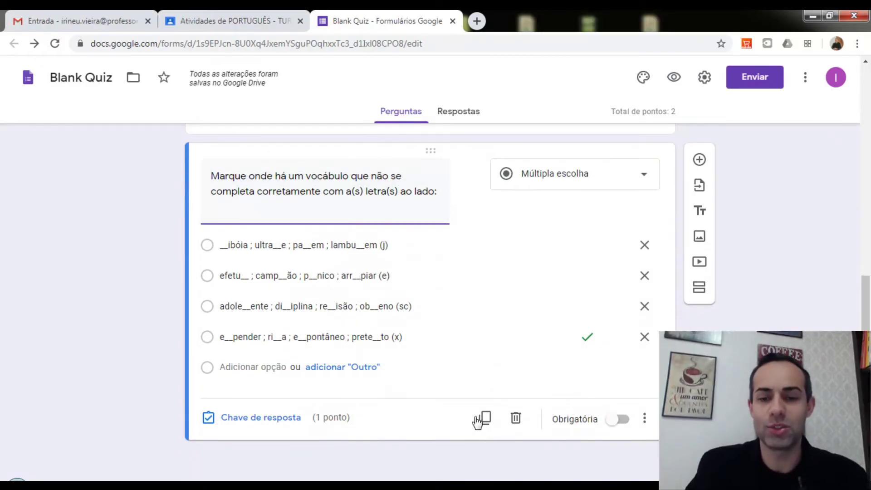
{"action": "left_click", "coordinate": [675, 78]}
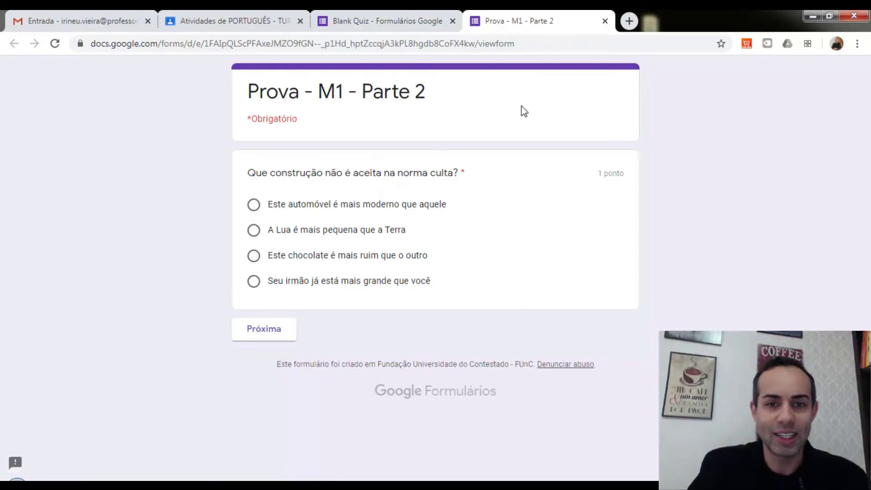
{"action": "left_click", "coordinate": [253, 282]}
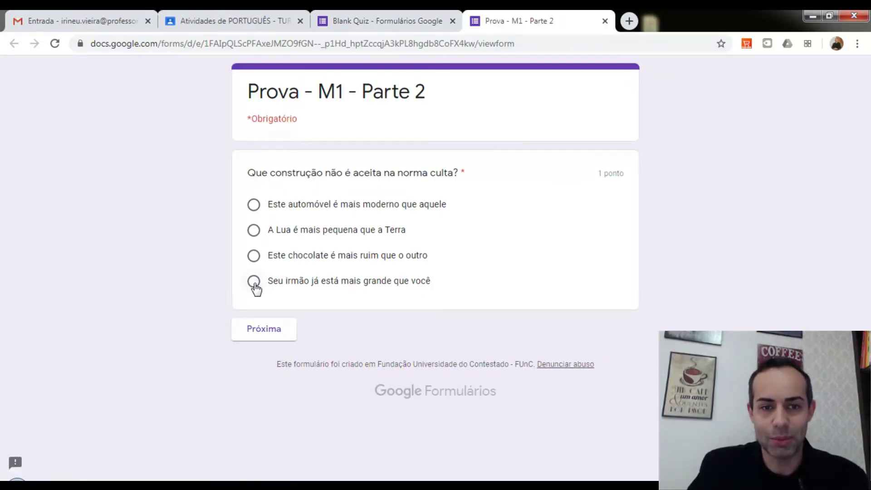
{"action": "left_click", "coordinate": [262, 330]}
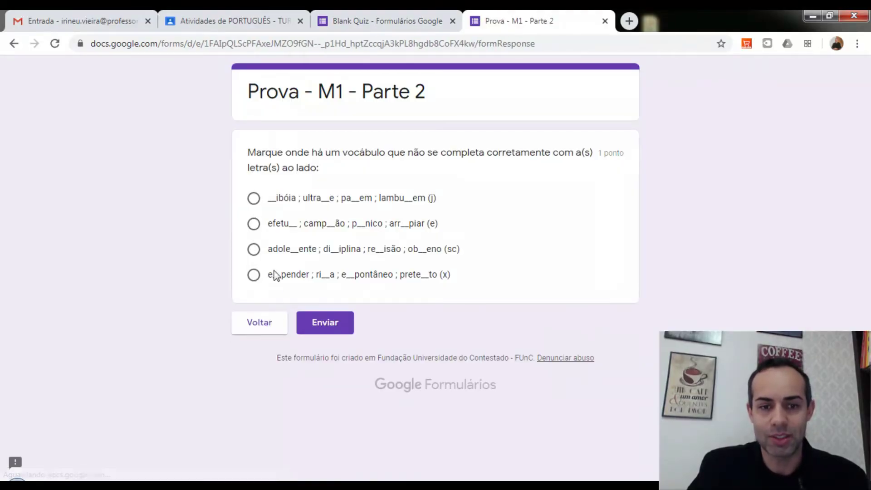
{"action": "left_click", "coordinate": [255, 277]}
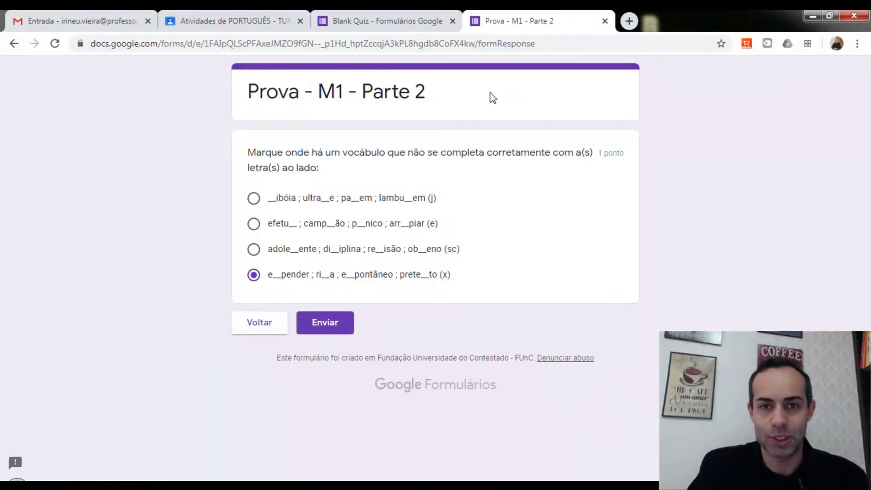
{"action": "left_click", "coordinate": [605, 21]}
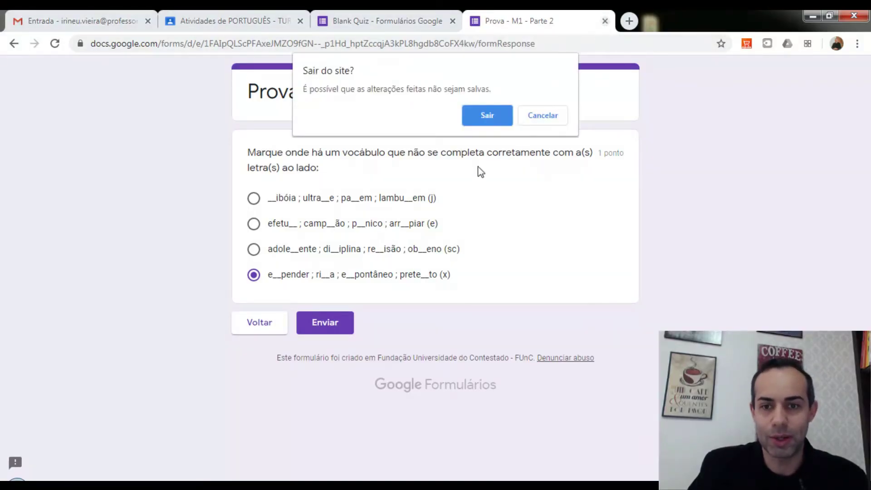
{"action": "left_click", "coordinate": [479, 116]}
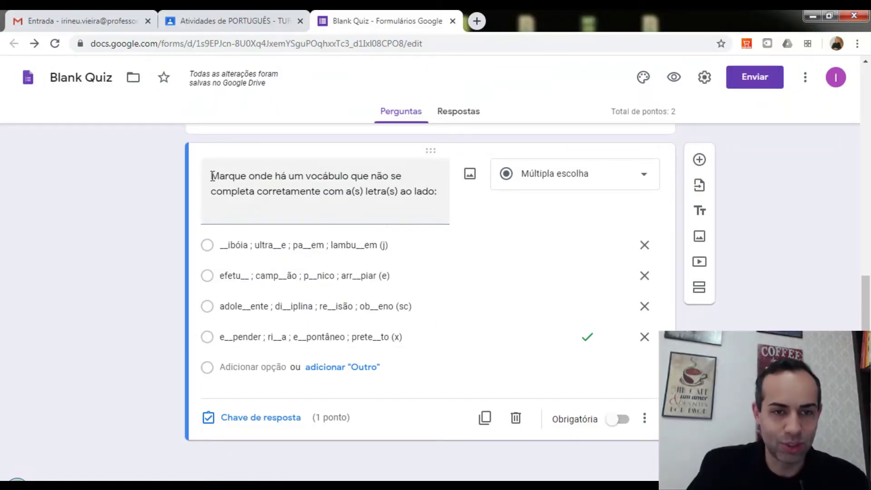
Make the section 2 question "Marque onde há um vocábulo..." required and check the same setting on the first question
{"action": "scroll", "coordinate": [509, 381], "scroll_direction": "up", "scroll_amount": 2}
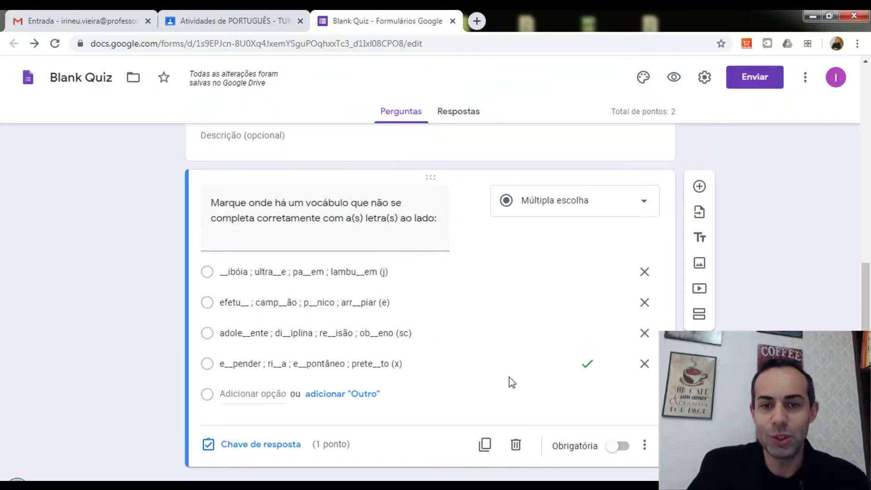
{"action": "scroll", "coordinate": [485, 339], "scroll_direction": "down", "scroll_amount": 2}
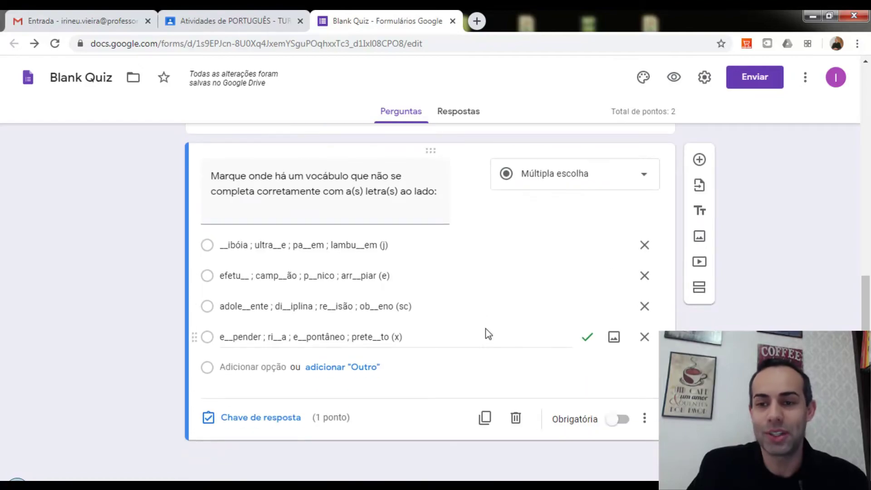
{"action": "scroll", "coordinate": [484, 335], "scroll_direction": "up", "scroll_amount": 7}
{"action": "scroll", "coordinate": [492, 332], "scroll_direction": "down", "scroll_amount": 6}
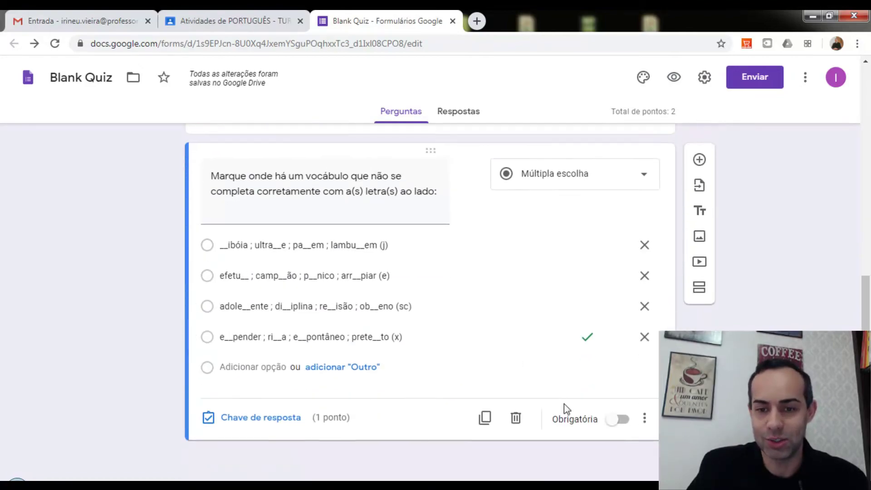
{"action": "left_click", "coordinate": [623, 420]}
{"action": "scroll", "coordinate": [505, 337], "scroll_direction": "up", "scroll_amount": 10}
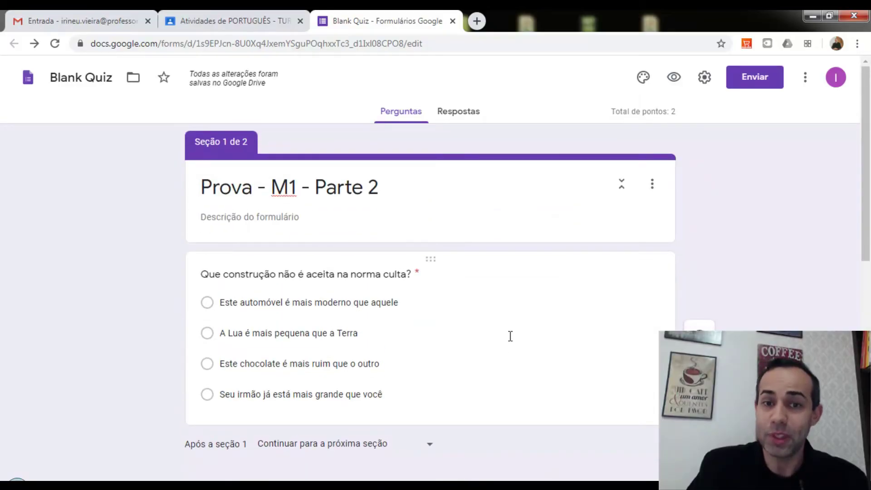
{"action": "left_click", "coordinate": [451, 359]}
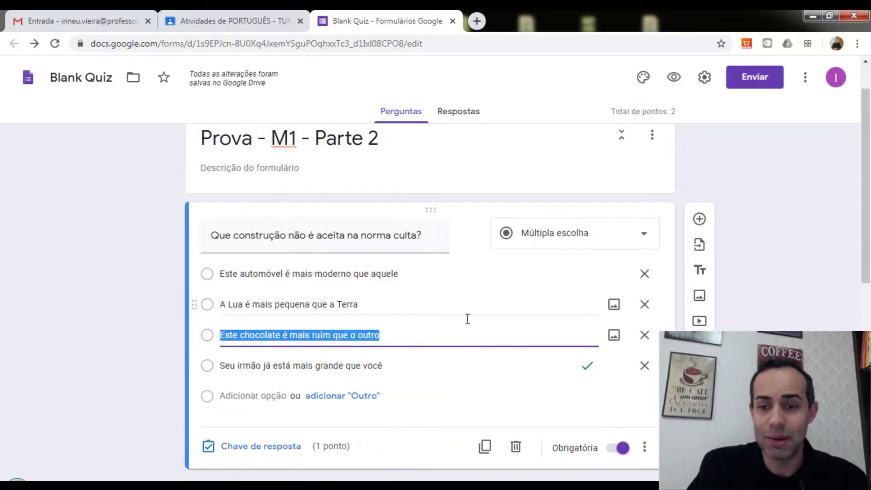
{"action": "scroll", "coordinate": [470, 315], "scroll_direction": "down", "scroll_amount": 5}
{"action": "scroll", "coordinate": [658, 313], "scroll_direction": "up", "scroll_amount": 6}
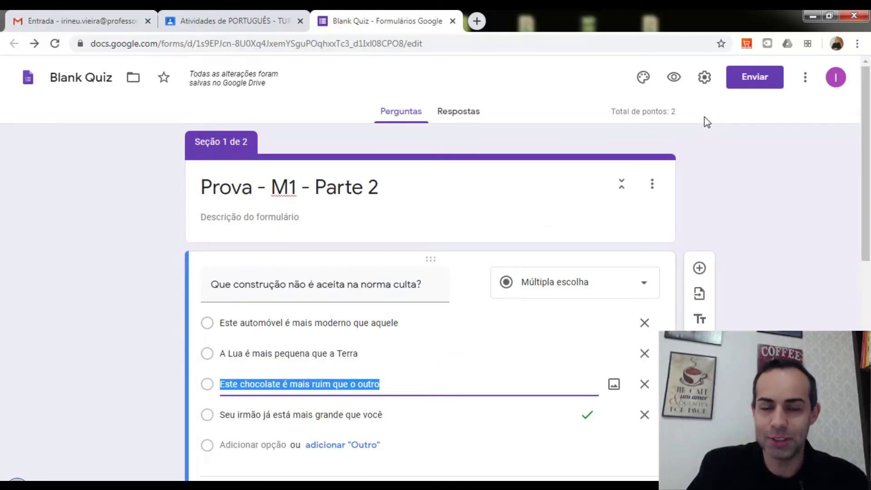
Open the form's settings and review the general options, switching e-mail address collection on and back off
{"action": "left_click", "coordinate": [704, 78]}
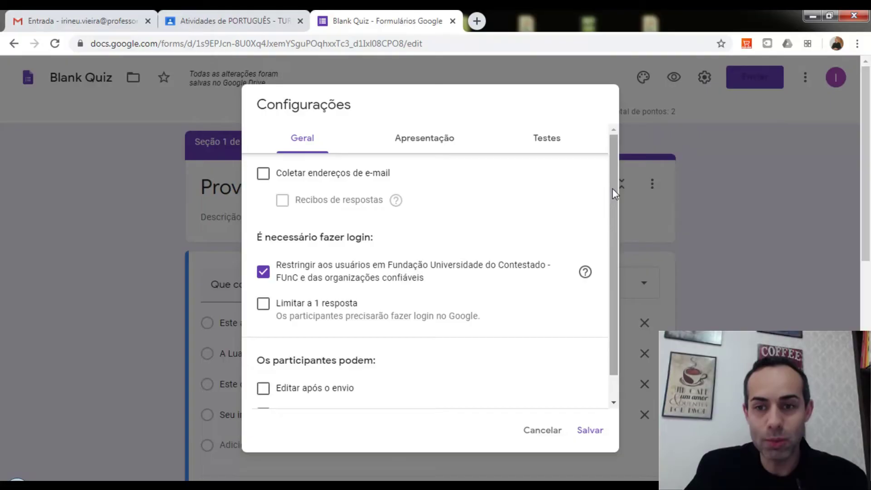
{"action": "left_click_drag", "start_coordinate": [614, 187], "coordinate": [614, 188]}
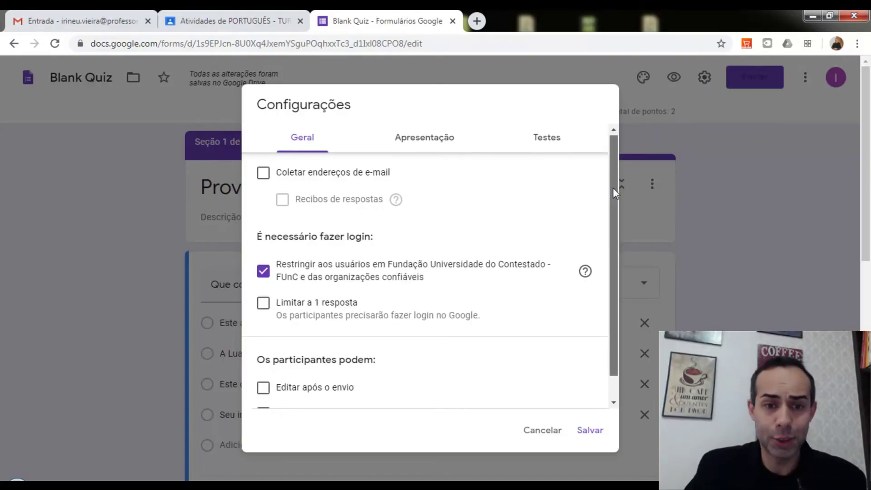
{"action": "left_click", "coordinate": [264, 174]}
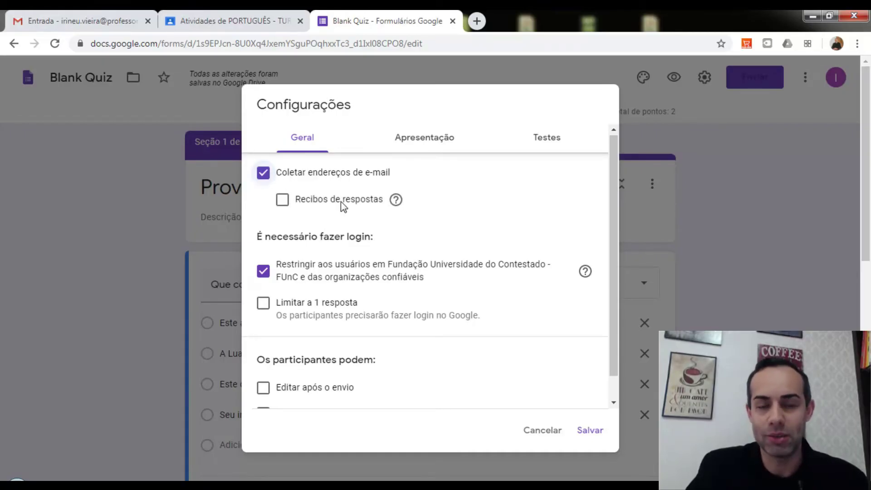
{"action": "left_click", "coordinate": [264, 174]}
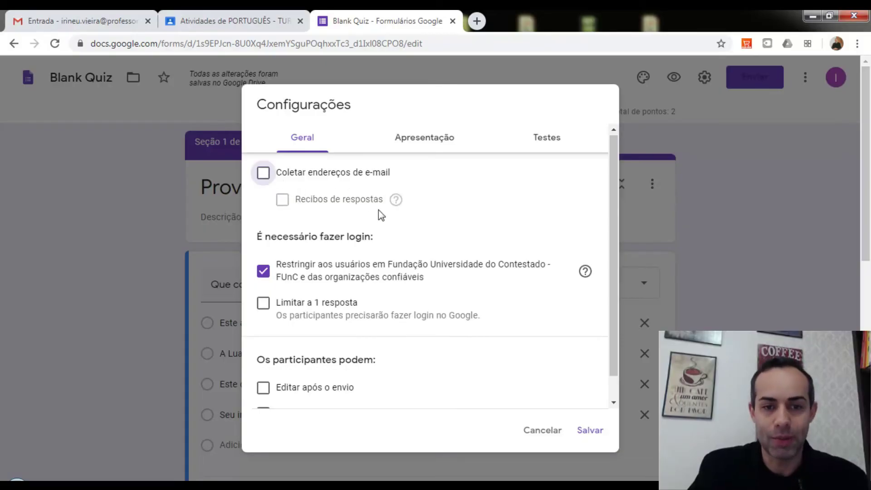
{"action": "scroll", "coordinate": [382, 211], "scroll_direction": "down", "scroll_amount": 3}
{"action": "scroll", "coordinate": [437, 326], "scroll_direction": "up", "scroll_amount": 5}
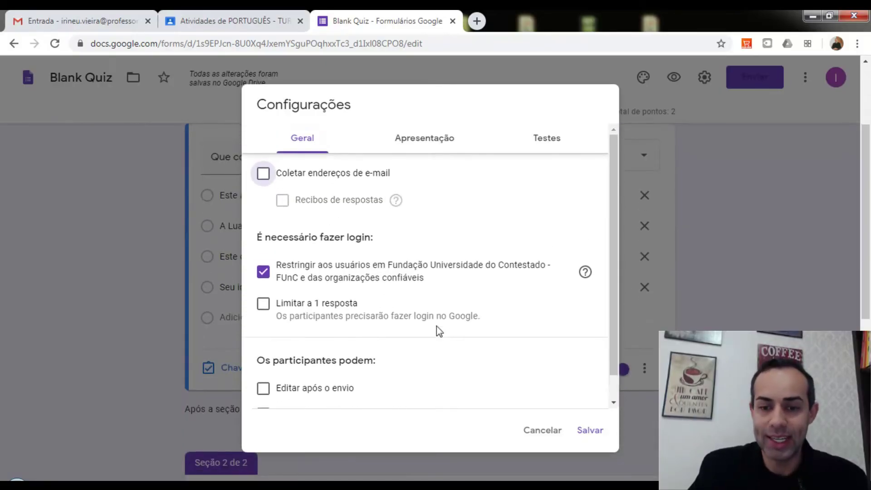
Enable shuffled question order and the progress bar in the form's presentation settings, and save them
{"action": "left_click", "coordinate": [415, 145]}
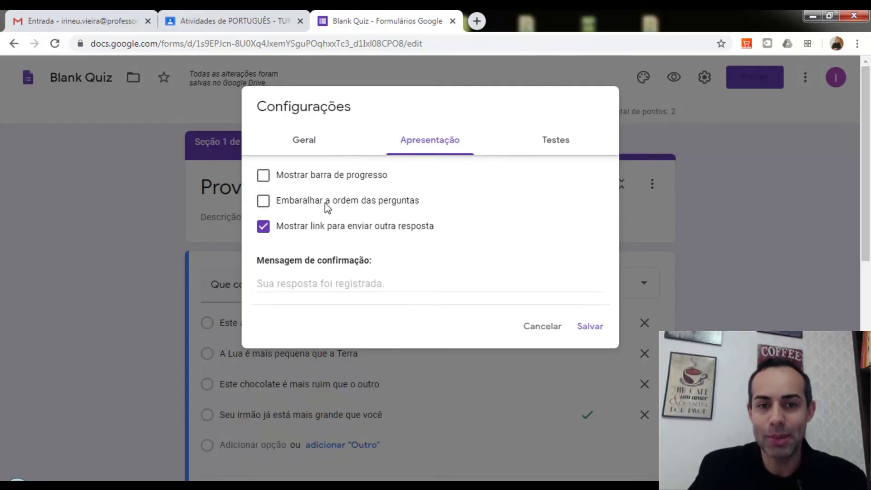
{"action": "left_click", "coordinate": [381, 205]}
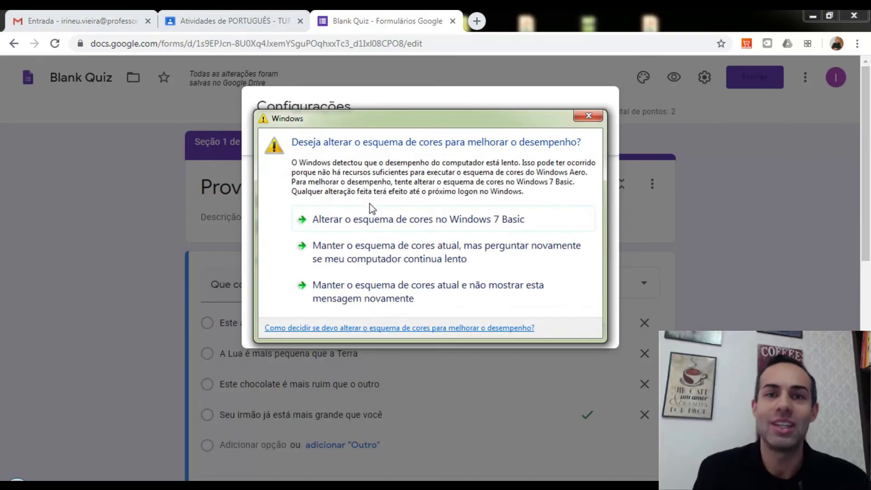
{"action": "left_click", "coordinate": [594, 119]}
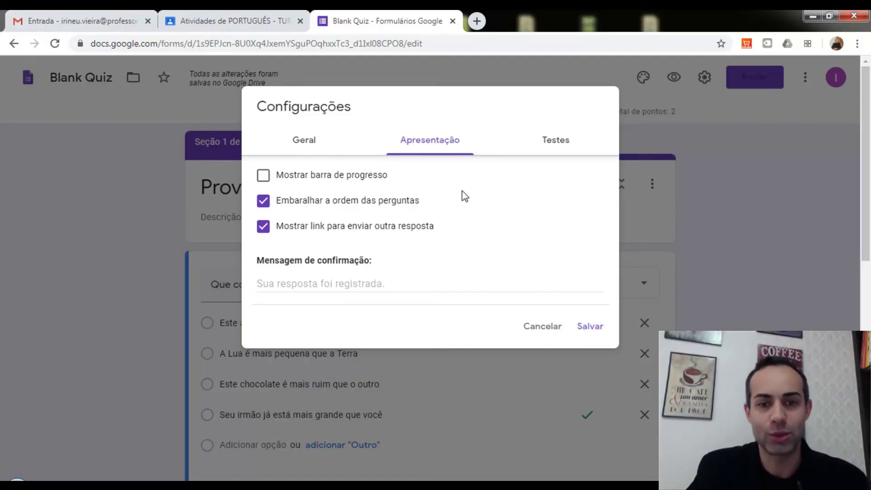
{"action": "left_click", "coordinate": [263, 177]}
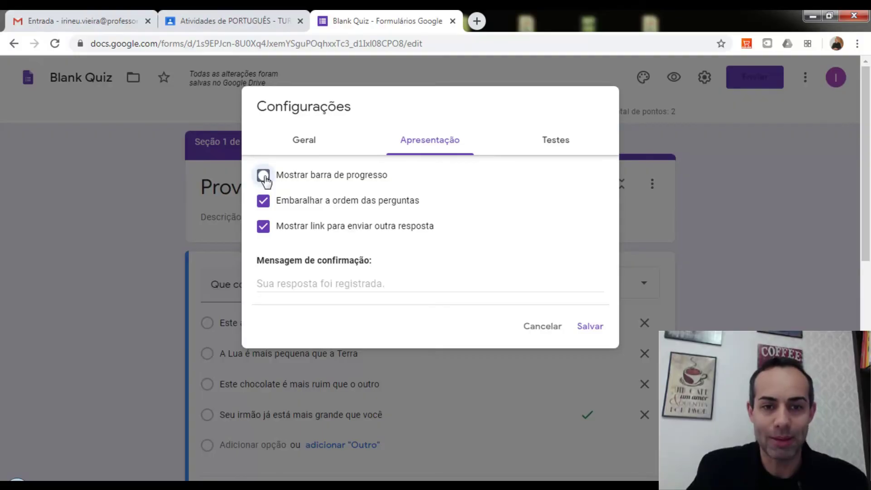
{"action": "left_click", "coordinate": [593, 328]}
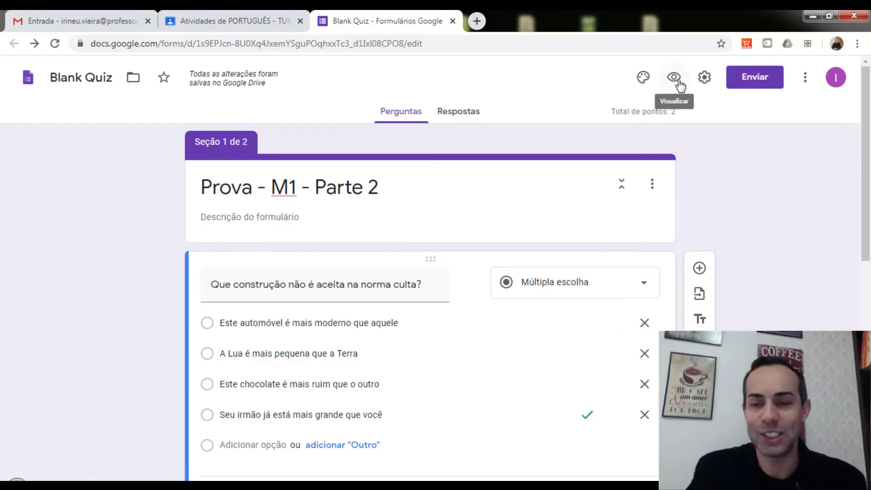
Preview the form's progress bar, answer the first question with "Seu irmão já está mais grande que você", continue, and close the preview
{"action": "left_click", "coordinate": [679, 83]}
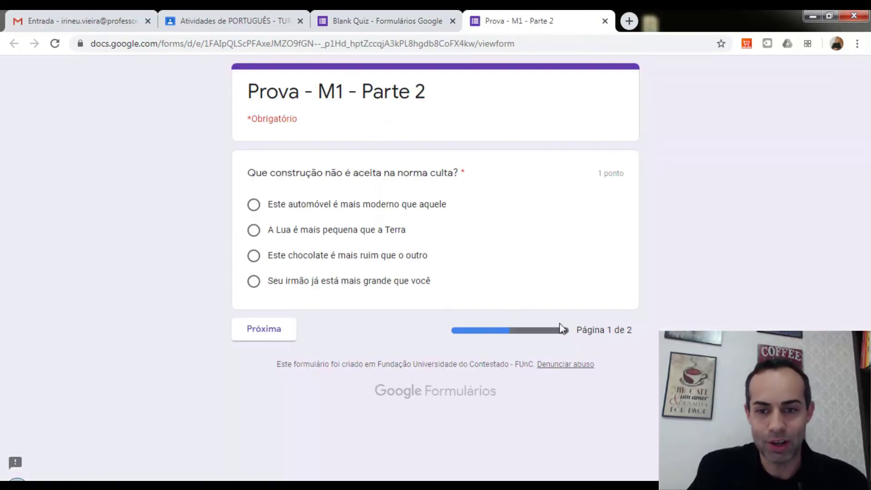
{"action": "triple_click", "coordinate": [607, 330]}
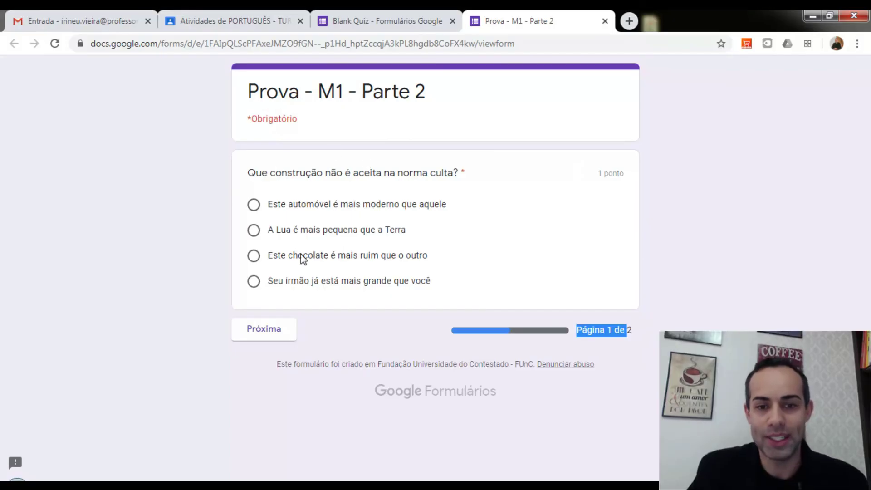
{"action": "left_click", "coordinate": [298, 284]}
{"action": "left_click", "coordinate": [267, 331]}
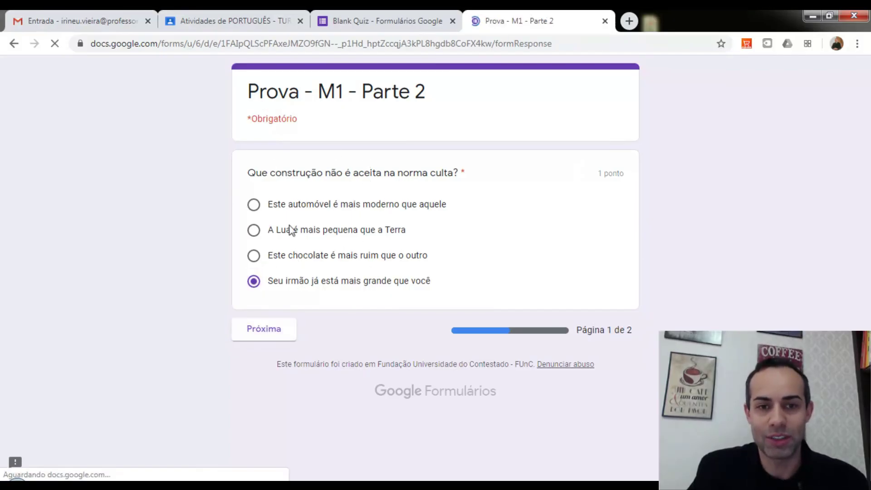
{"action": "left_click", "coordinate": [605, 21]}
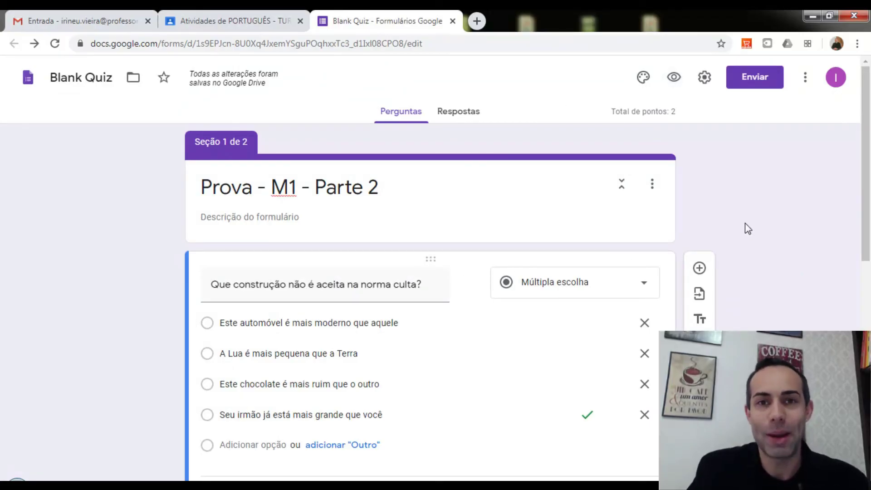
Examine the form's e-mail sending options and close them without sending
{"action": "scroll", "coordinate": [748, 230], "scroll_direction": "down", "scroll_amount": 3}
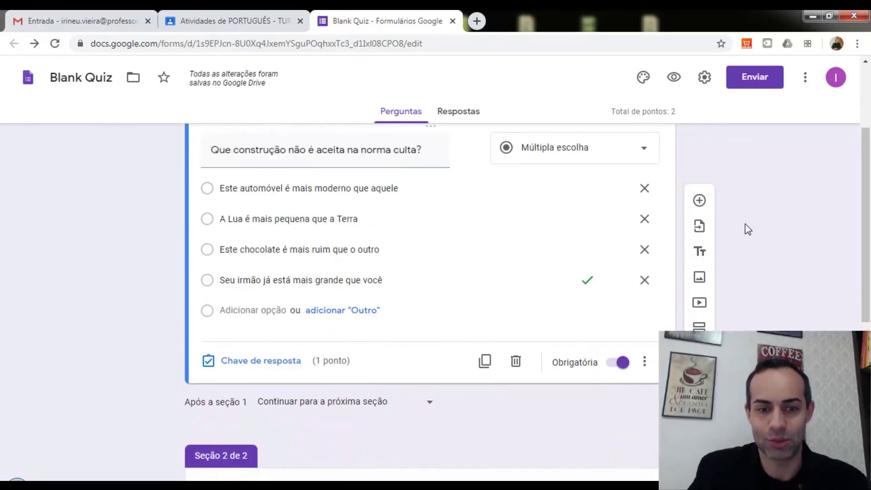
{"action": "scroll", "coordinate": [748, 229], "scroll_direction": "up", "scroll_amount": 3}
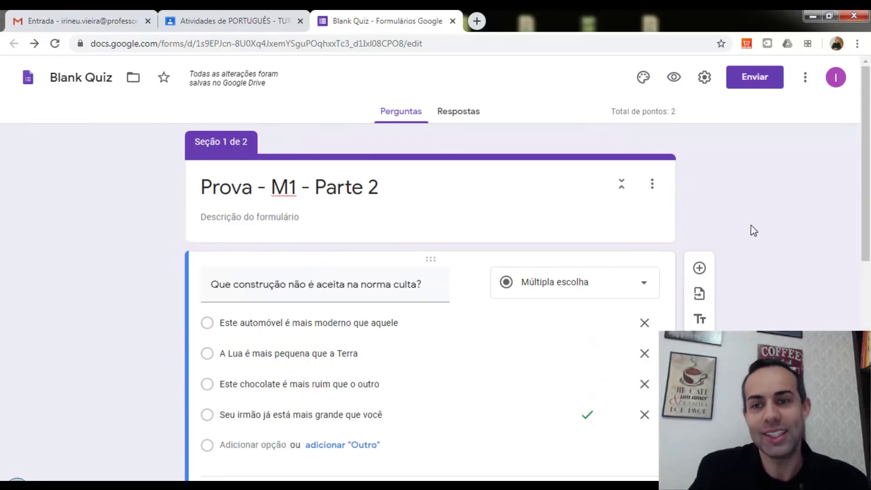
{"action": "left_click", "coordinate": [752, 84]}
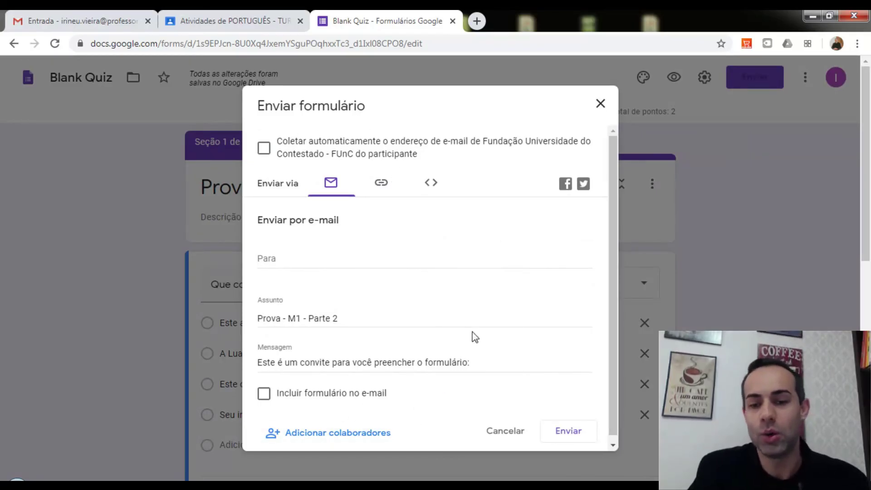
{"action": "scroll", "coordinate": [478, 381], "scroll_direction": "down", "scroll_amount": 1}
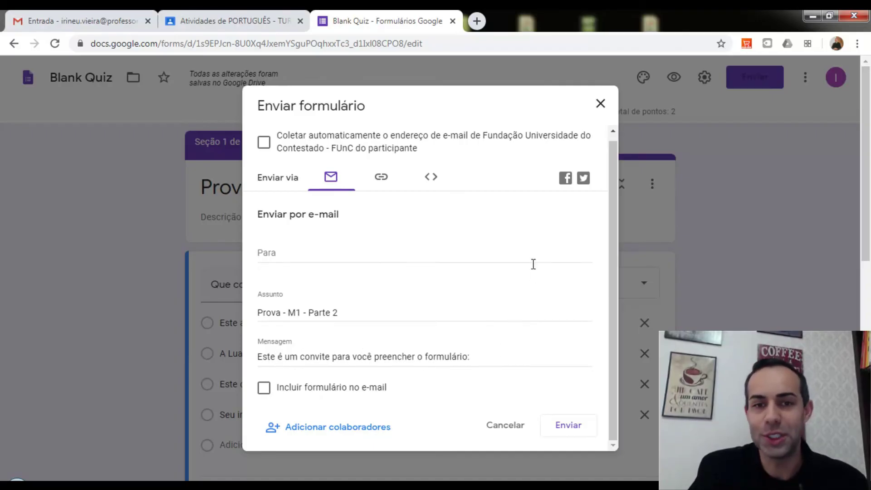
{"action": "scroll", "coordinate": [534, 264], "scroll_direction": "up", "scroll_amount": 1}
{"action": "left_click", "coordinate": [601, 105]}
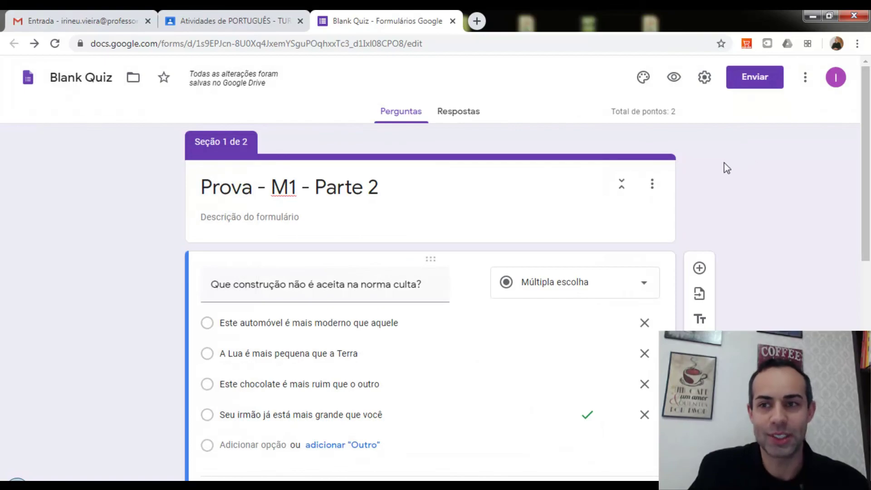
Close the form editor and publish the "Prova - M1 - Parte 2" assignment with the attached quiz in Classroom
{"action": "scroll", "coordinate": [745, 245], "scroll_direction": "down", "scroll_amount": 9}
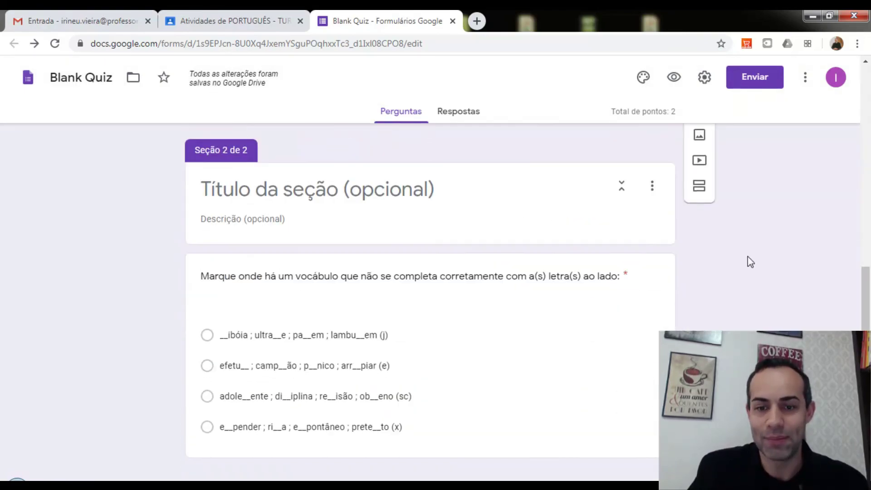
{"action": "scroll", "coordinate": [749, 264], "scroll_direction": "up", "scroll_amount": 10}
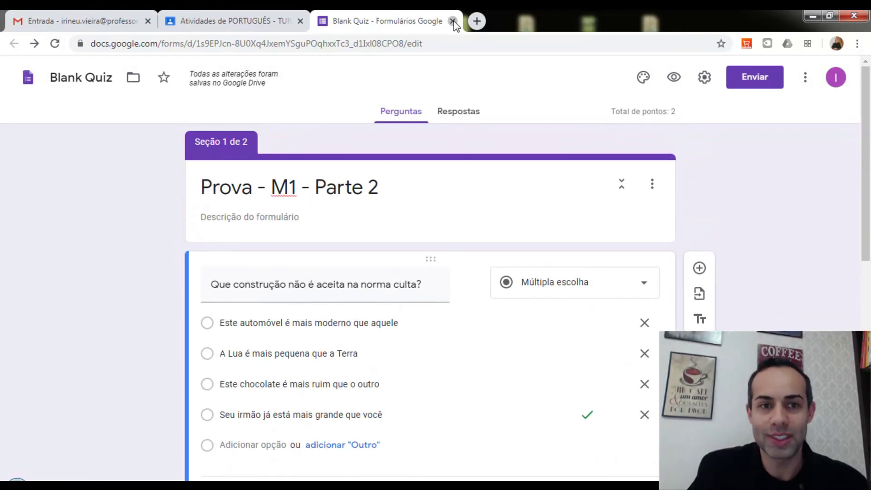
{"action": "left_click", "coordinate": [452, 21]}
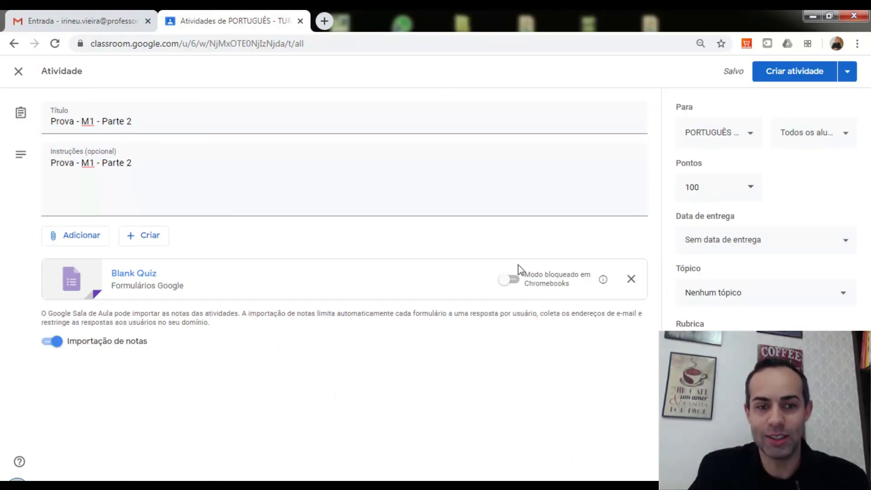
{"action": "left_click", "coordinate": [783, 81]}
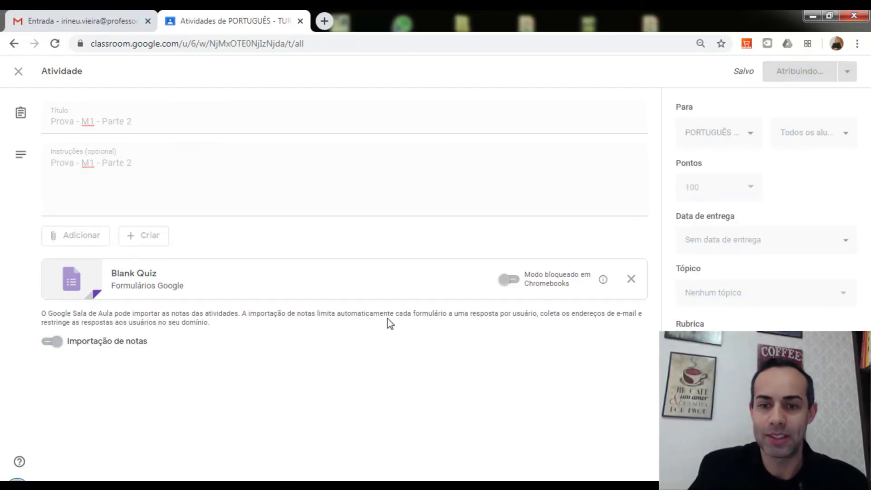